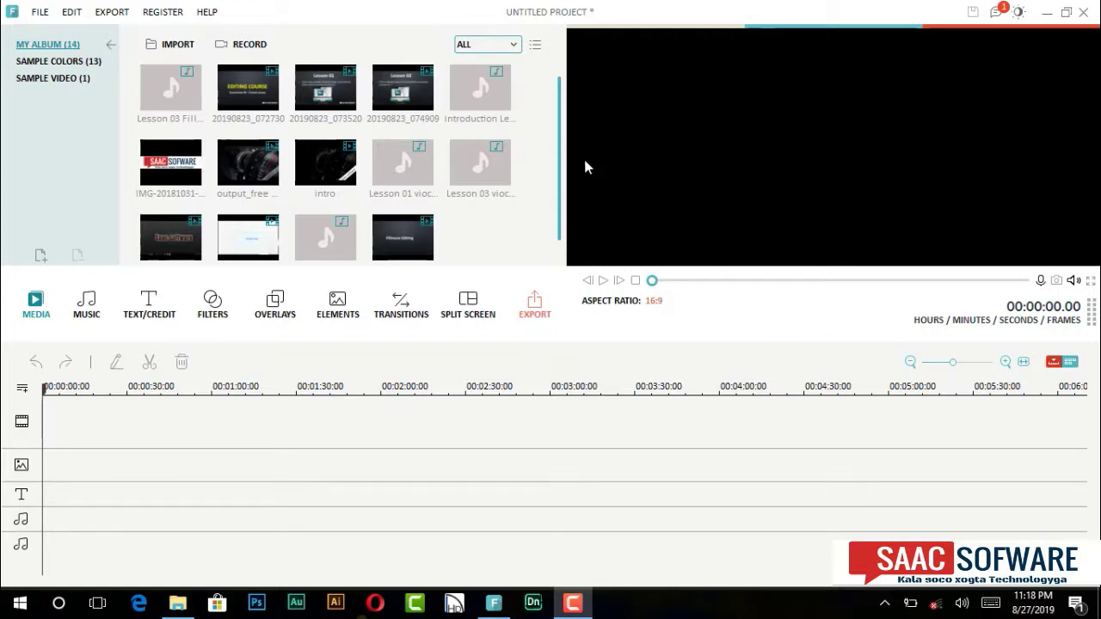
Step: Drag gorayada 1 from the Videos folder in File Explorer into Filmora's My Album
{"action": "scroll", "coordinate": [560, 172], "scroll_direction": "down", "scroll_amount": 1}
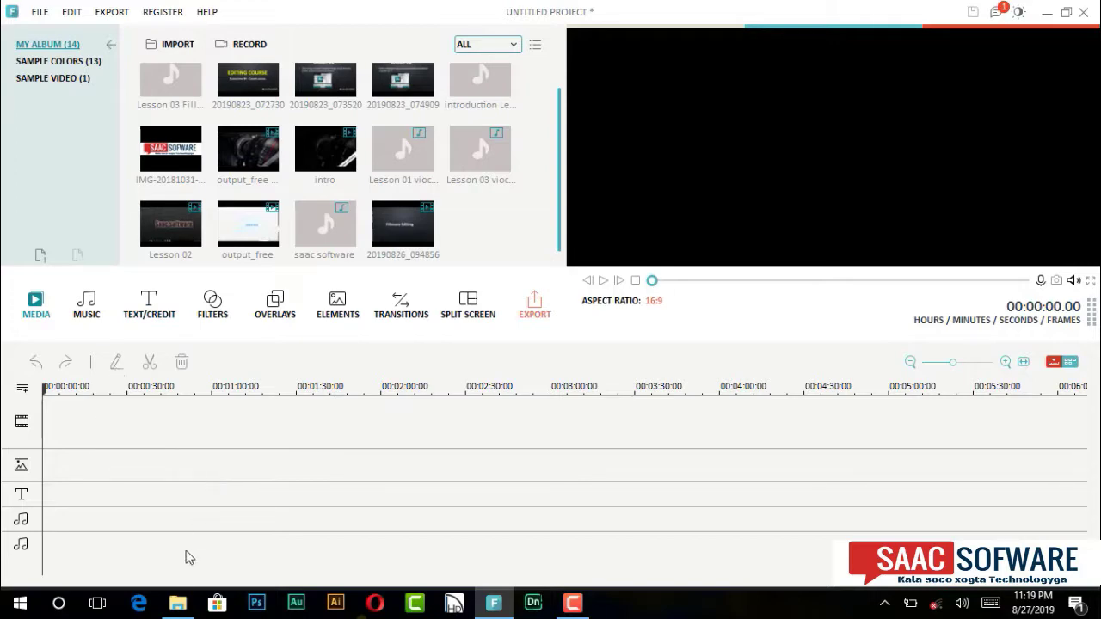
{"action": "left_click", "coordinate": [176, 607]}
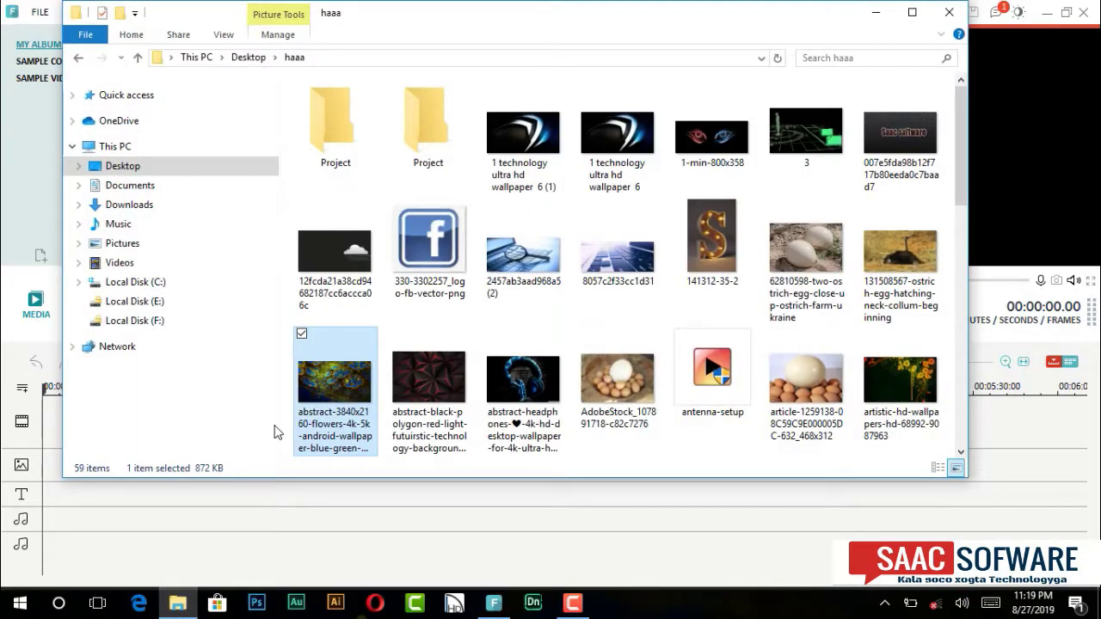
{"action": "left_click", "coordinate": [121, 263]}
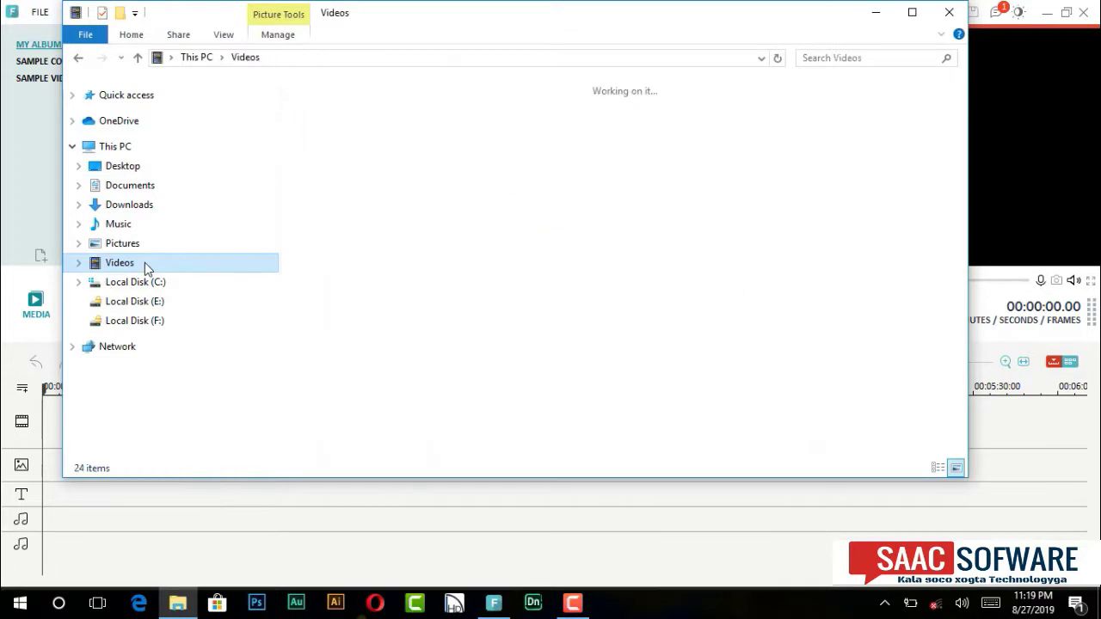
{"action": "left_click", "coordinate": [533, 547]}
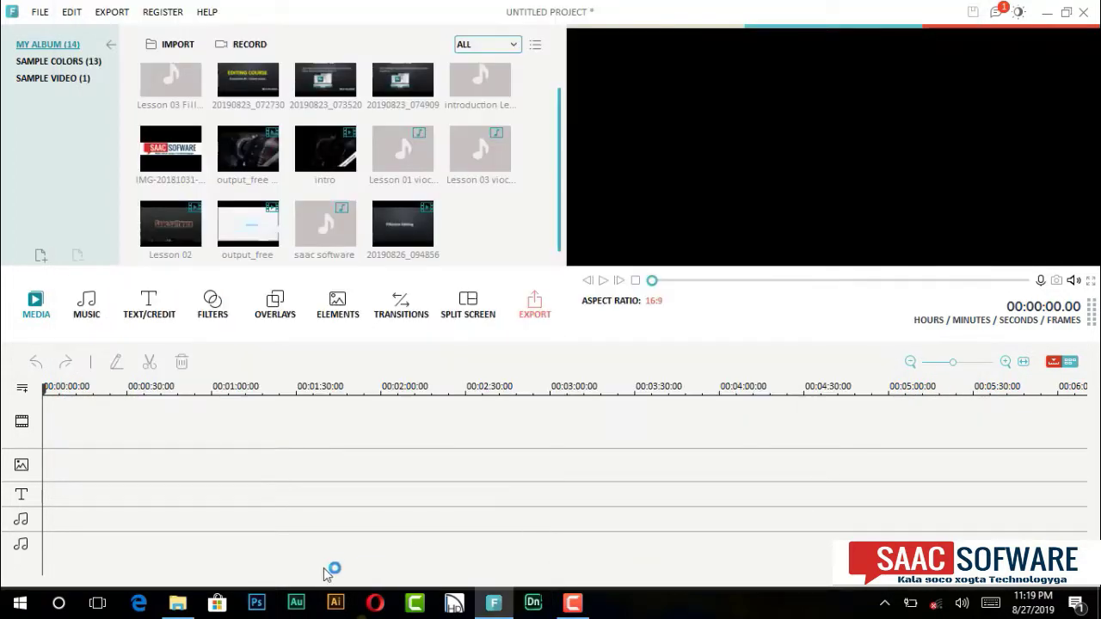
{"action": "left_click", "coordinate": [181, 607]}
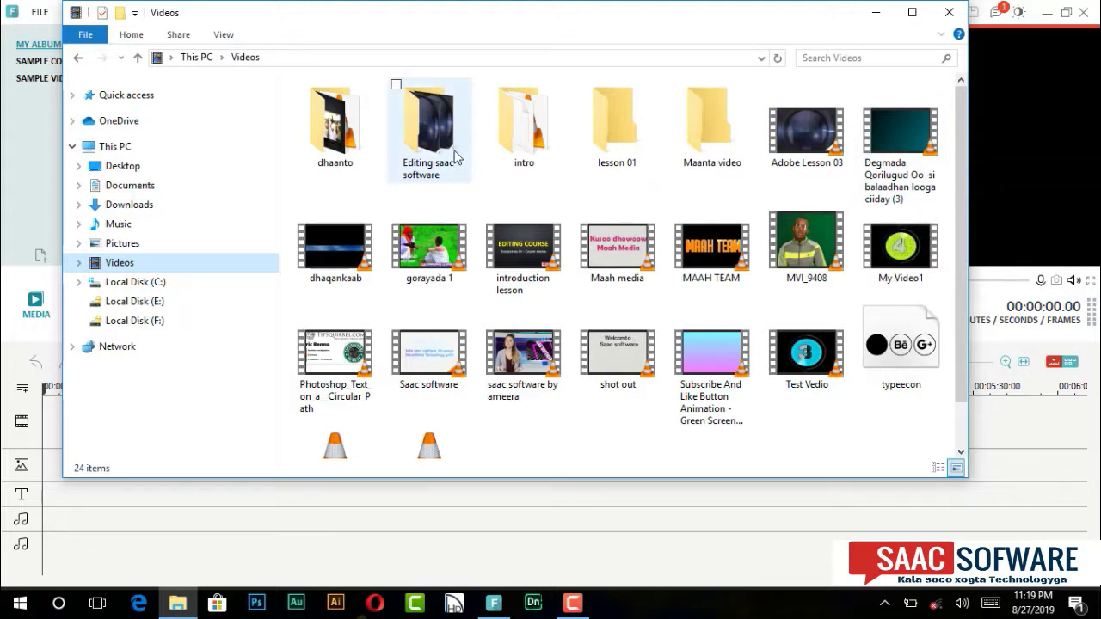
{"action": "left_click", "coordinate": [457, 262]}
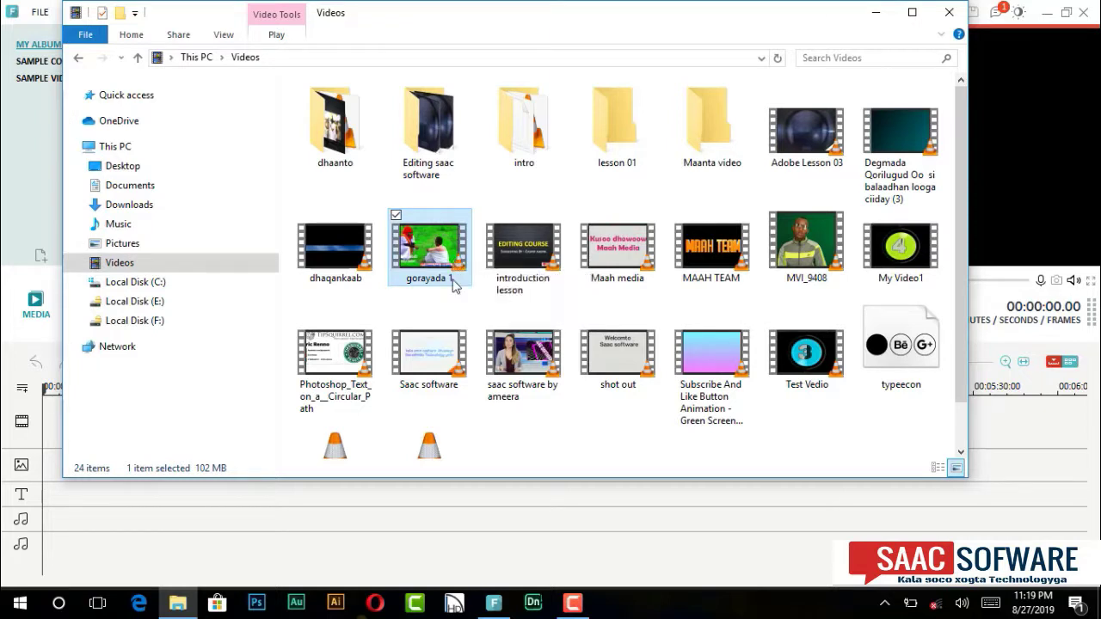
{"action": "mouse_move", "coordinate": [457, 262]}
{"action": "left_mouse_down"}
{"action": "mouse_move", "coordinate": [496, 615]}
{"action": "mouse_move", "coordinate": [504, 248]}
{"action": "left_mouse_up"}
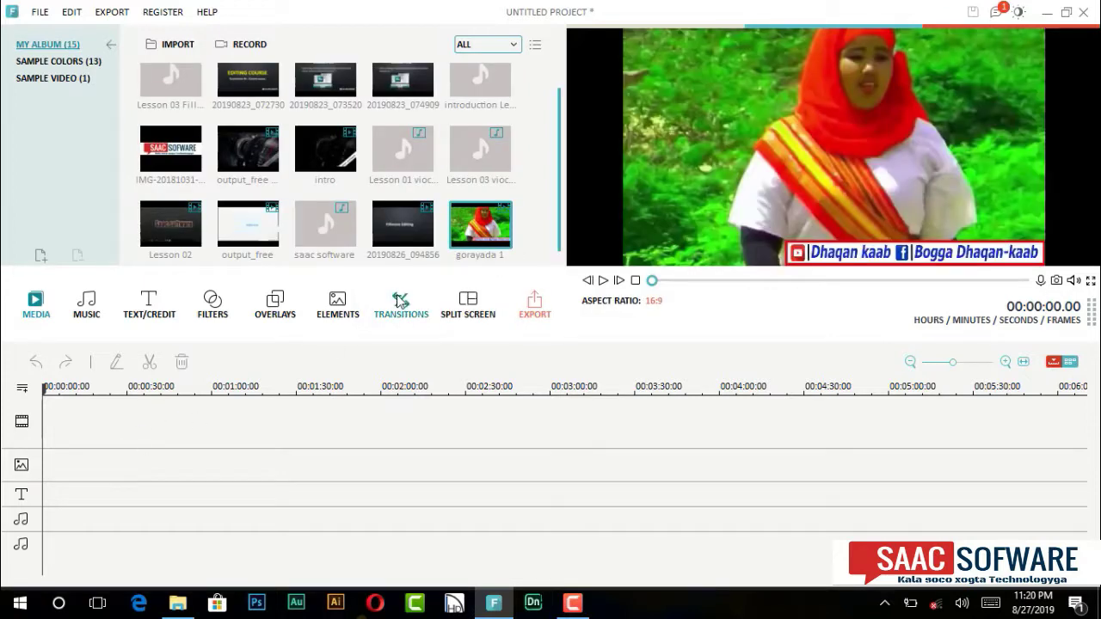
{"action": "left_click_drag", "start_coordinate": [464, 225], "coordinate": [255, 430]}
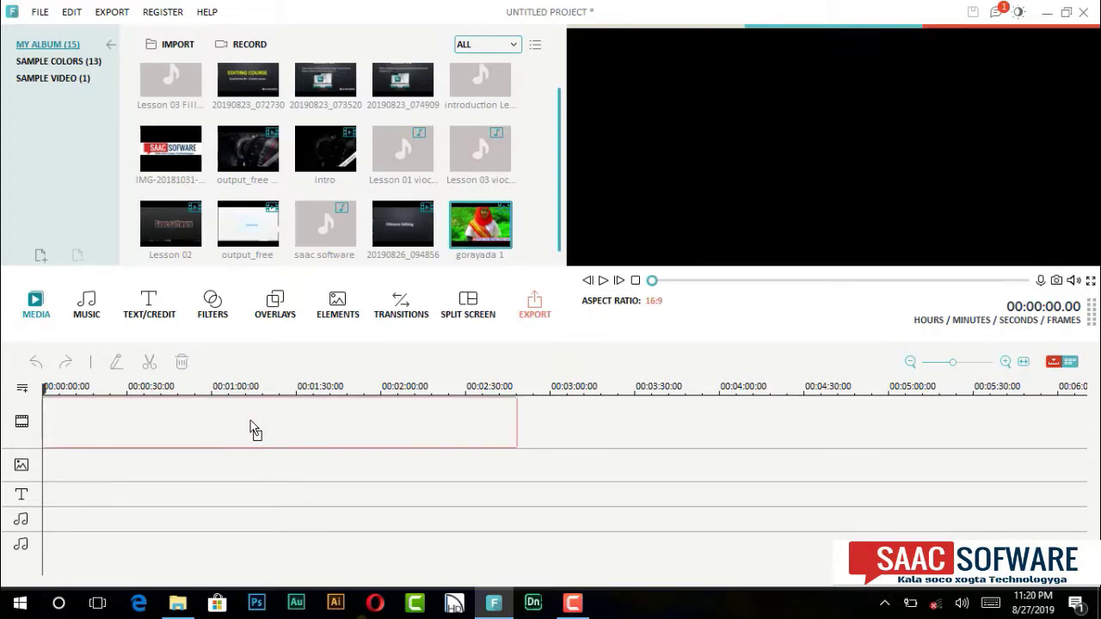
{"action": "left_click_drag", "start_coordinate": [255, 430], "coordinate": [251, 430]}
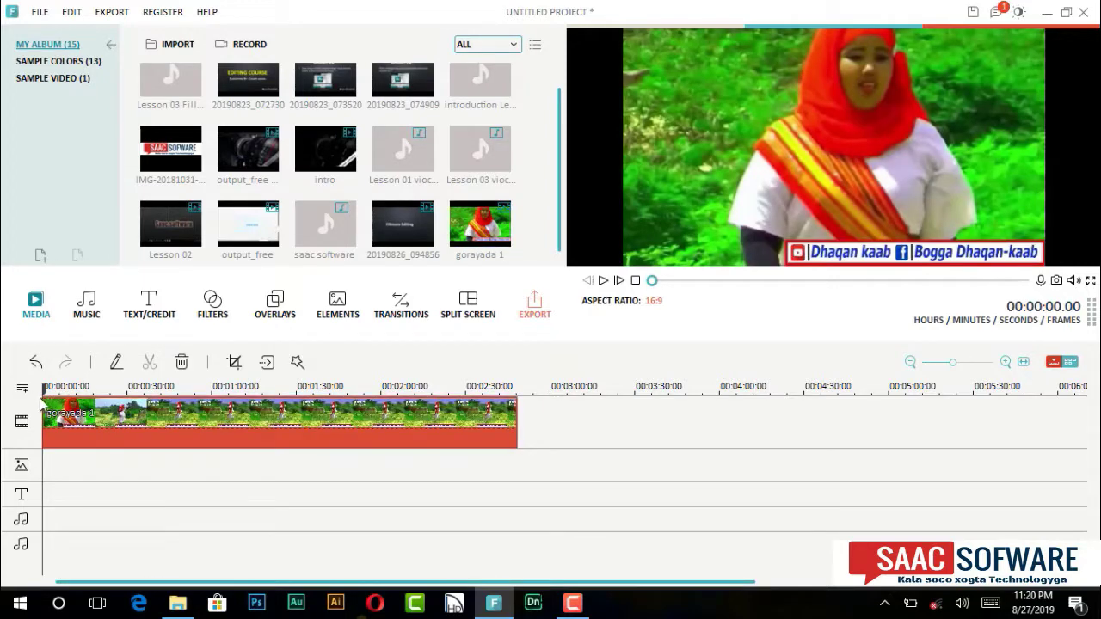
{"action": "left_click_drag", "start_coordinate": [41, 405], "coordinate": [153, 406]}
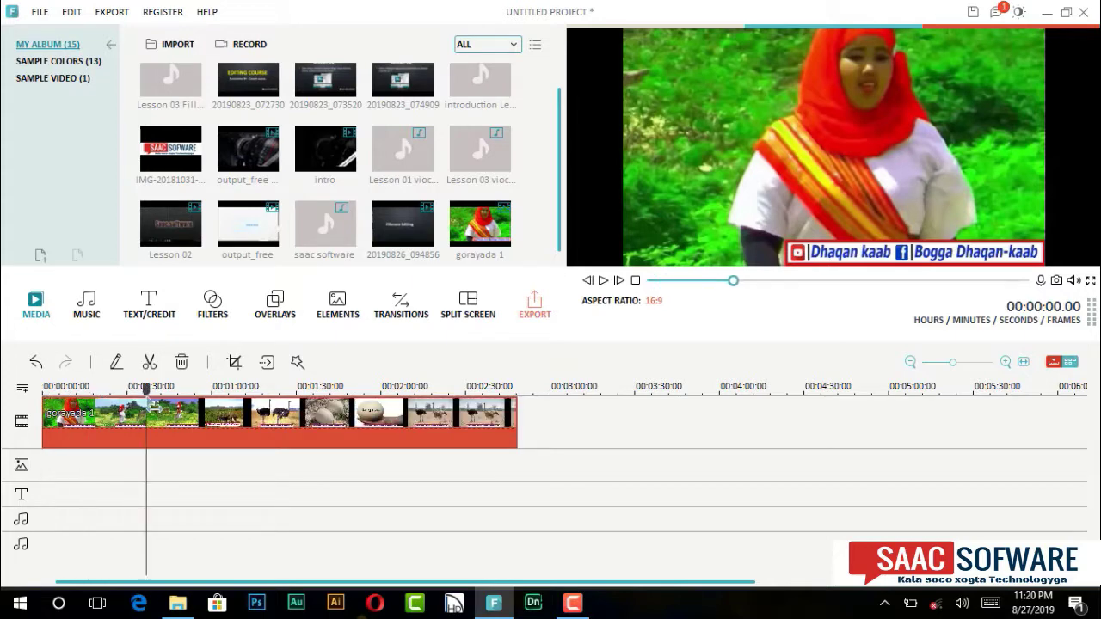
{"action": "key", "text": "Delete"}
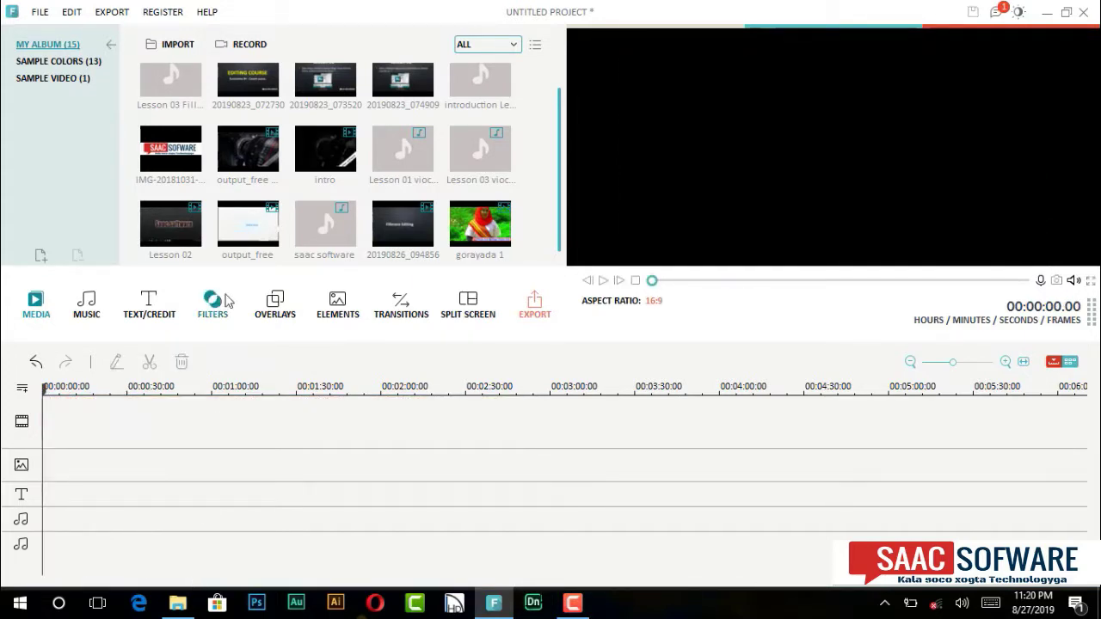
Step: Import the Test Vedio countdown clip from Videos via Import Media Files
{"action": "left_click", "coordinate": [174, 46]}
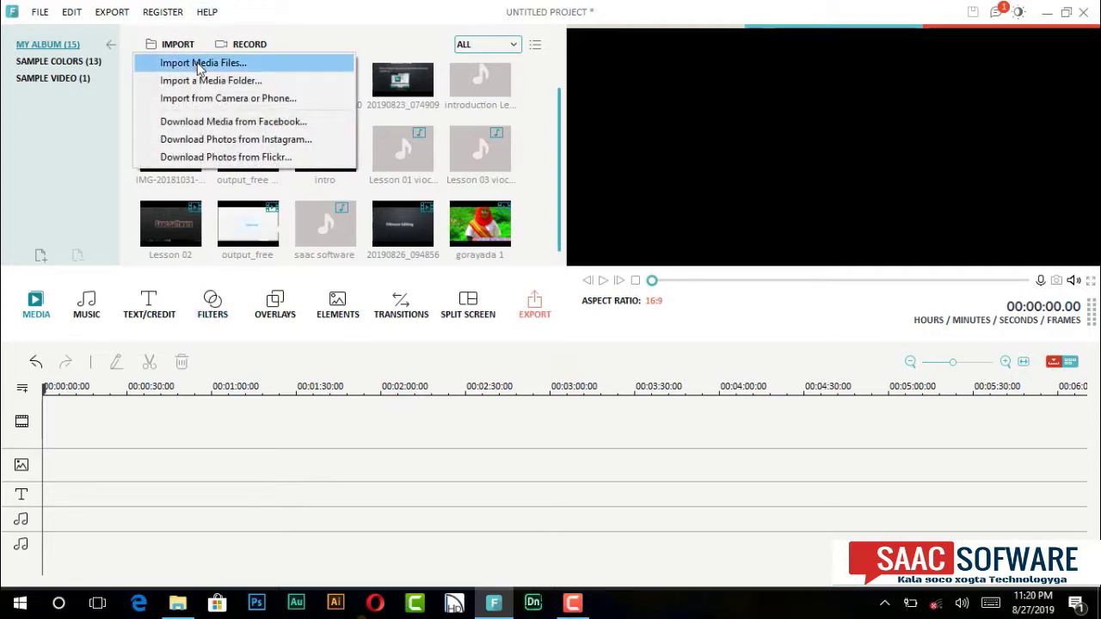
{"action": "left_click", "coordinate": [198, 64]}
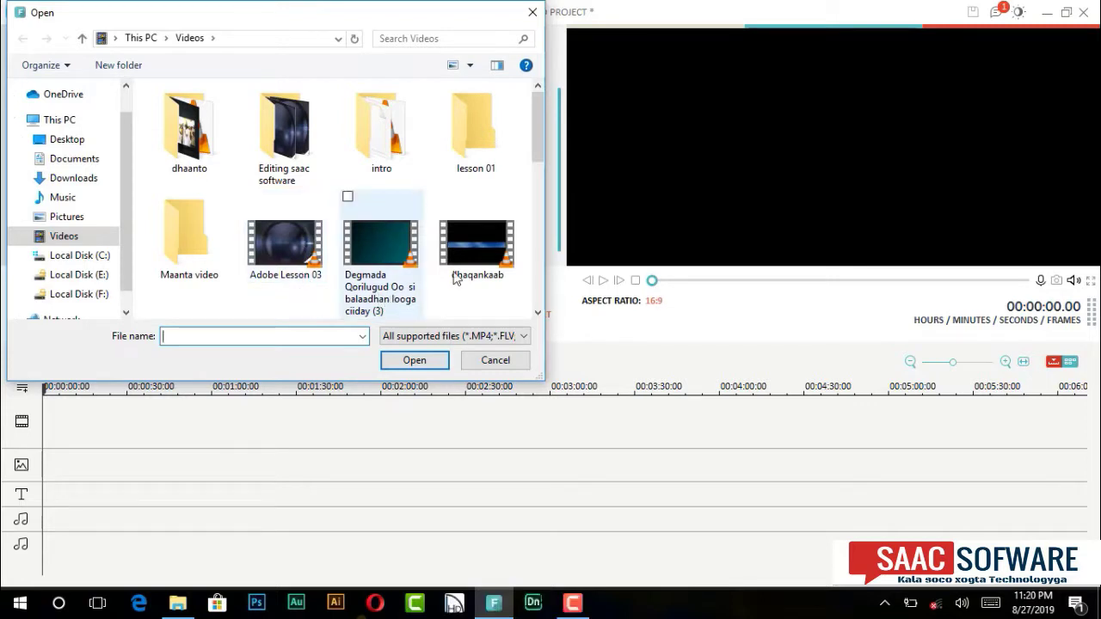
{"action": "mouse_move", "coordinate": [537, 159]}
{"action": "left_mouse_down"}
{"action": "mouse_move", "coordinate": [568, 274]}
{"action": "mouse_move", "coordinate": [555, 250]}
{"action": "left_mouse_up"}
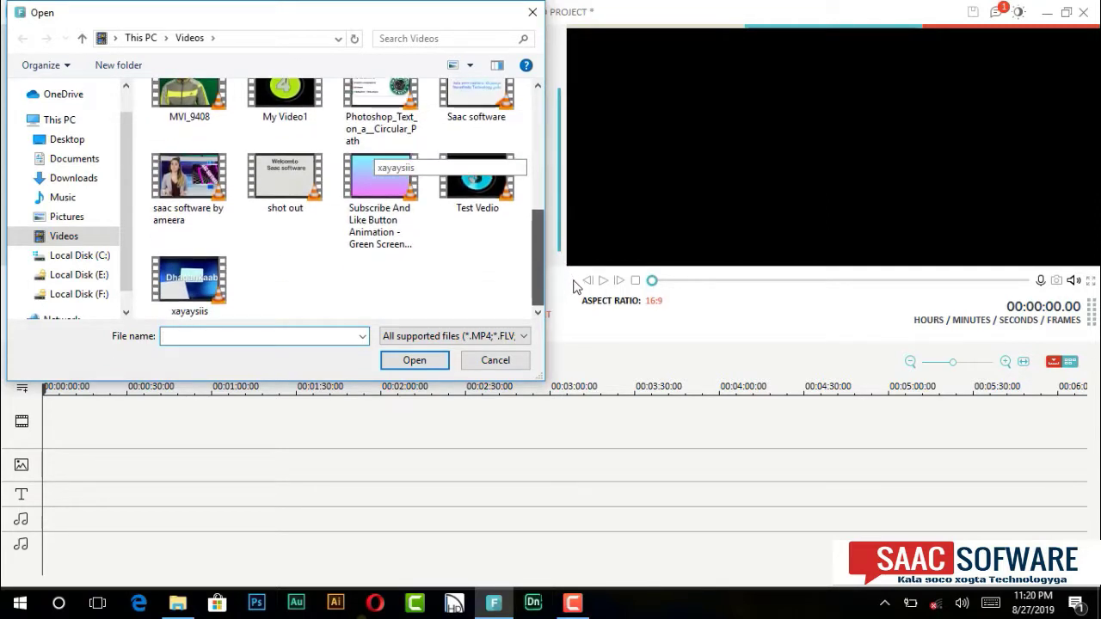
{"action": "left_click", "coordinate": [484, 196]}
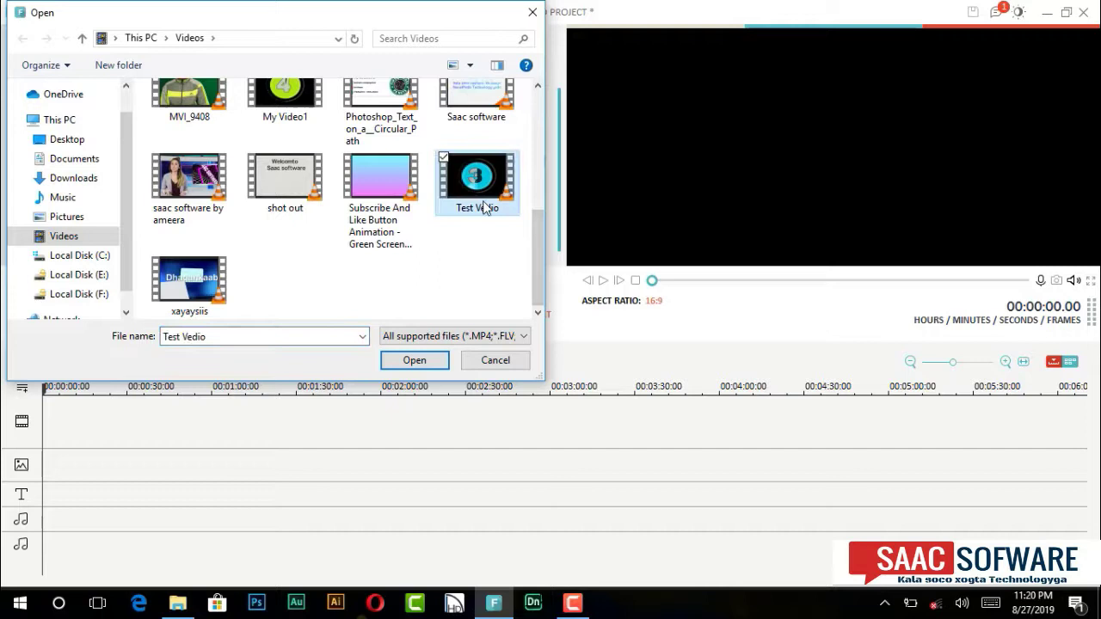
{"action": "left_click", "coordinate": [413, 360]}
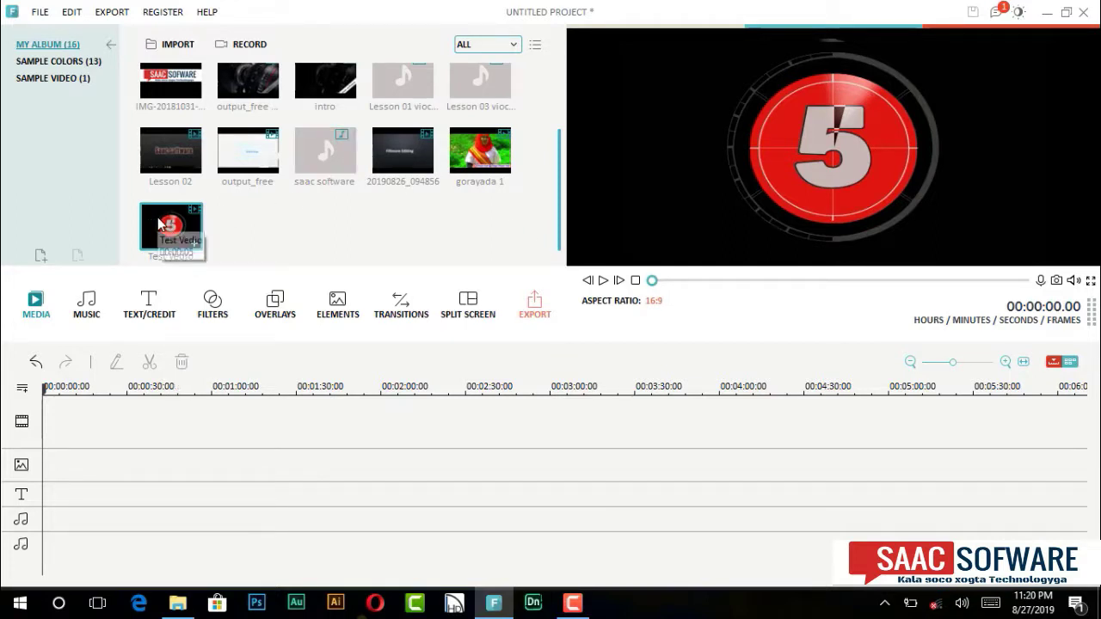
Step: Place Test Vedio at the start of the video track and zoom the timeline in
{"action": "left_click_drag", "start_coordinate": [159, 223], "coordinate": [182, 419]}
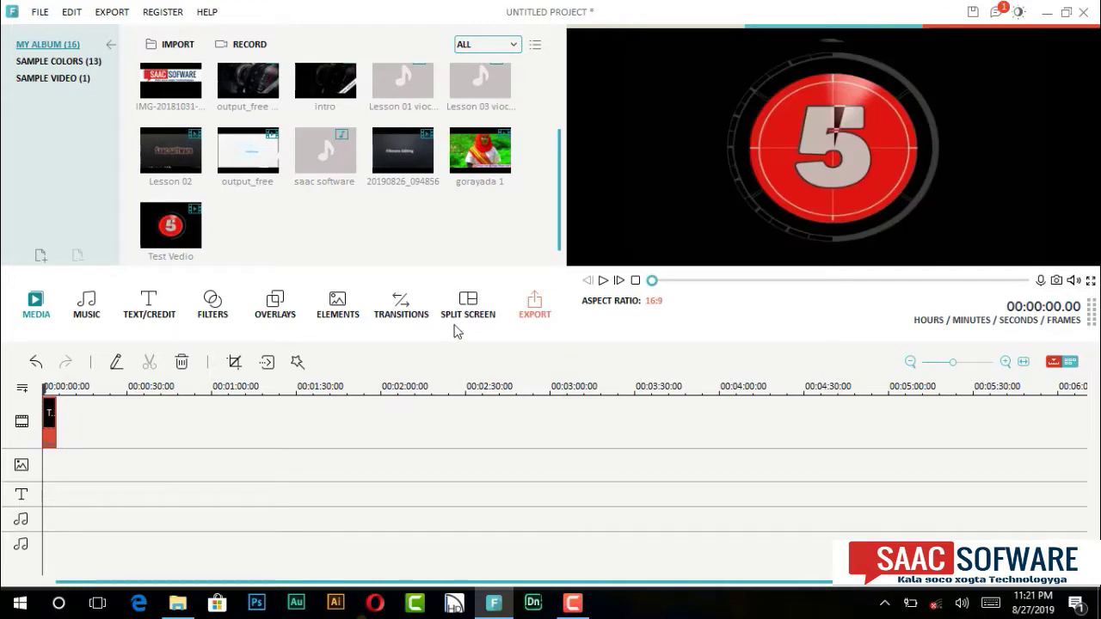
{"action": "left_click_drag", "start_coordinate": [955, 365], "coordinate": [979, 368]}
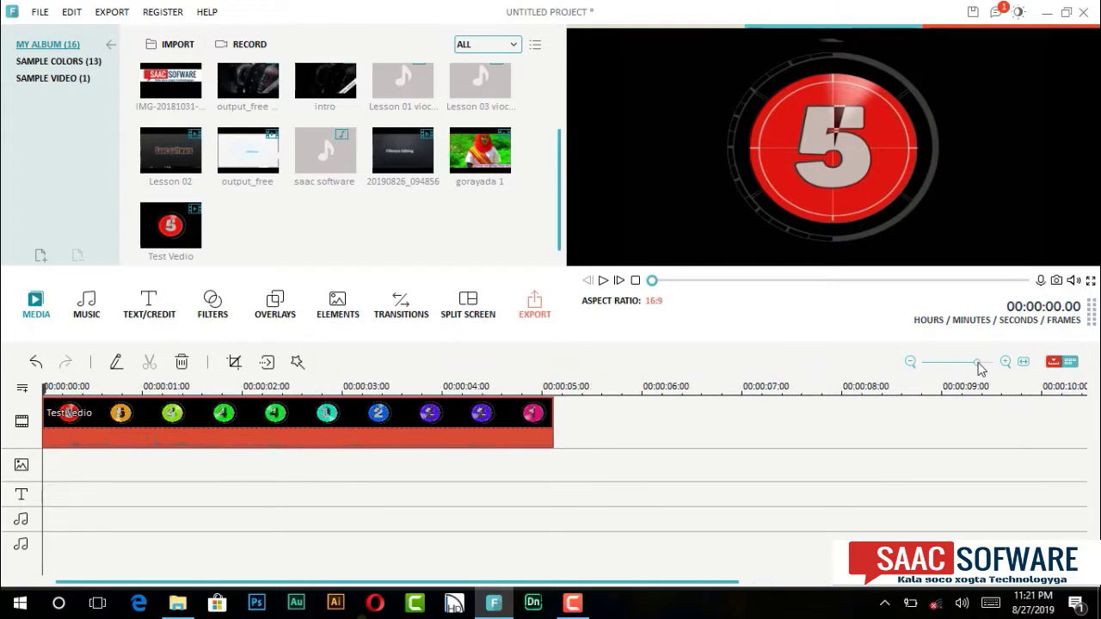
{"action": "left_click_drag", "start_coordinate": [978, 368], "coordinate": [985, 368]}
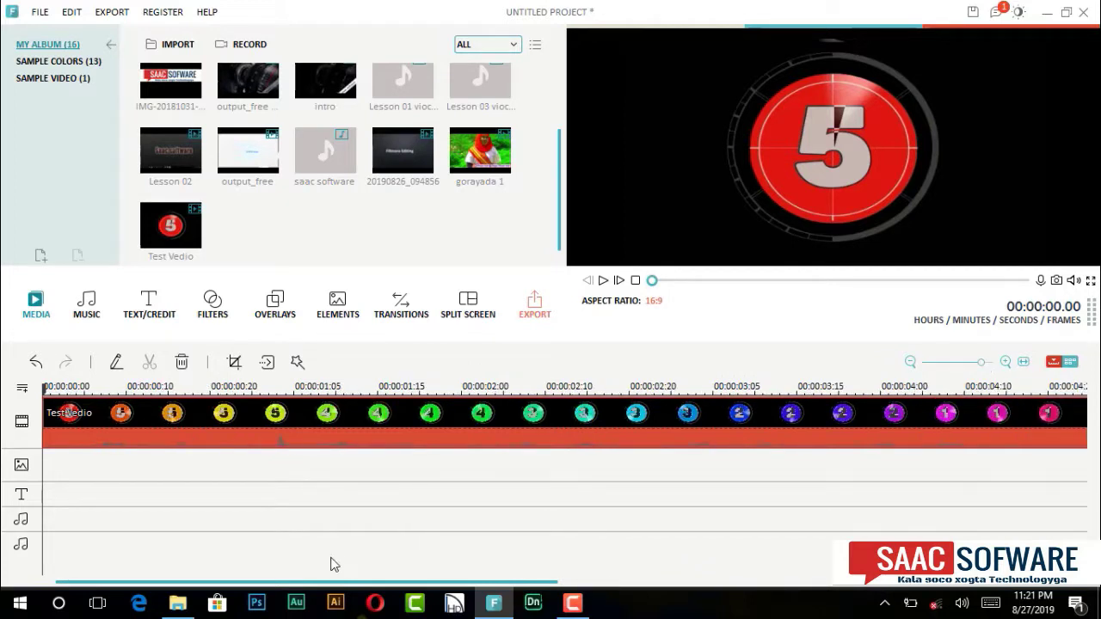
Step: Preview the countdown, pausing at 00:00:03.19, then reselect the Test Vedio clip
{"action": "key", "text": "space"}
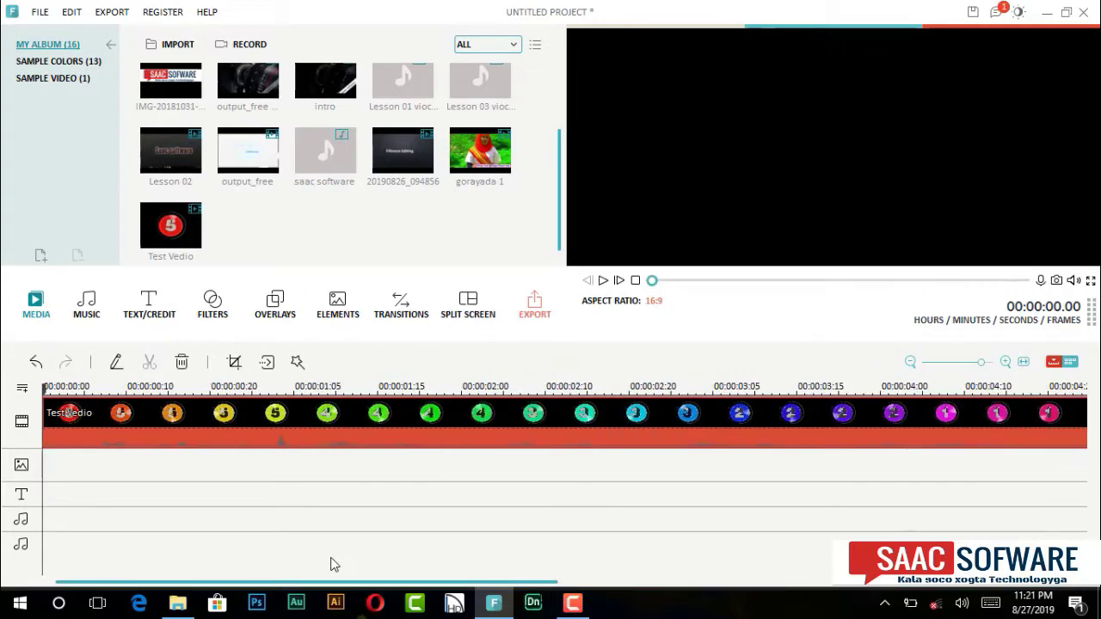
{"action": "key", "text": "space"}
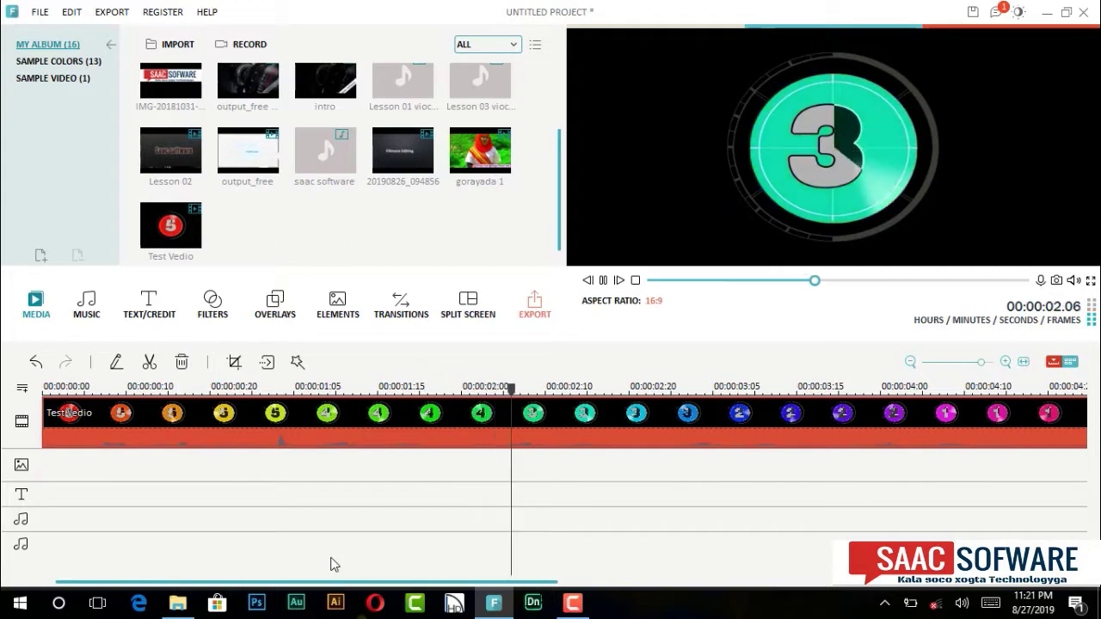
{"action": "key", "text": "space"}
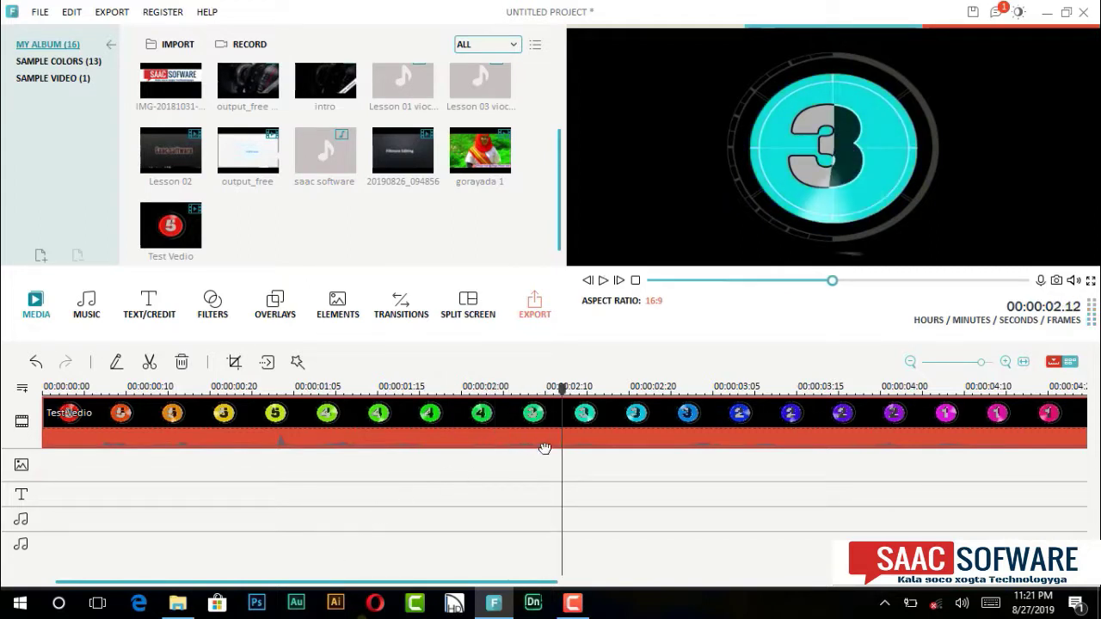
{"action": "left_click_drag", "start_coordinate": [563, 402], "coordinate": [21, 420]}
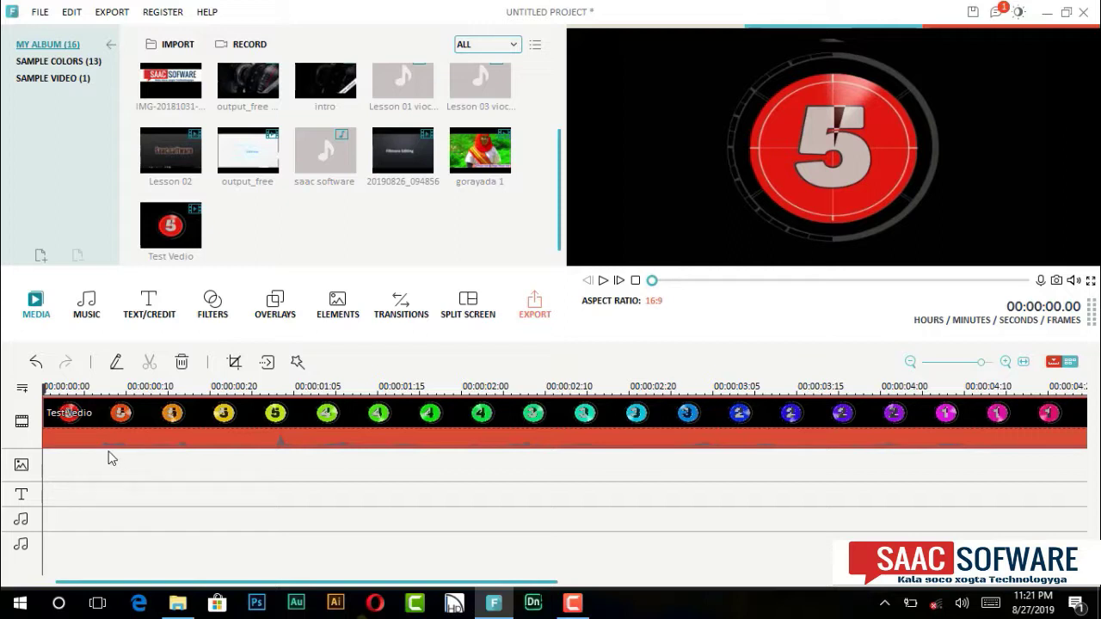
{"action": "key", "text": "space"}
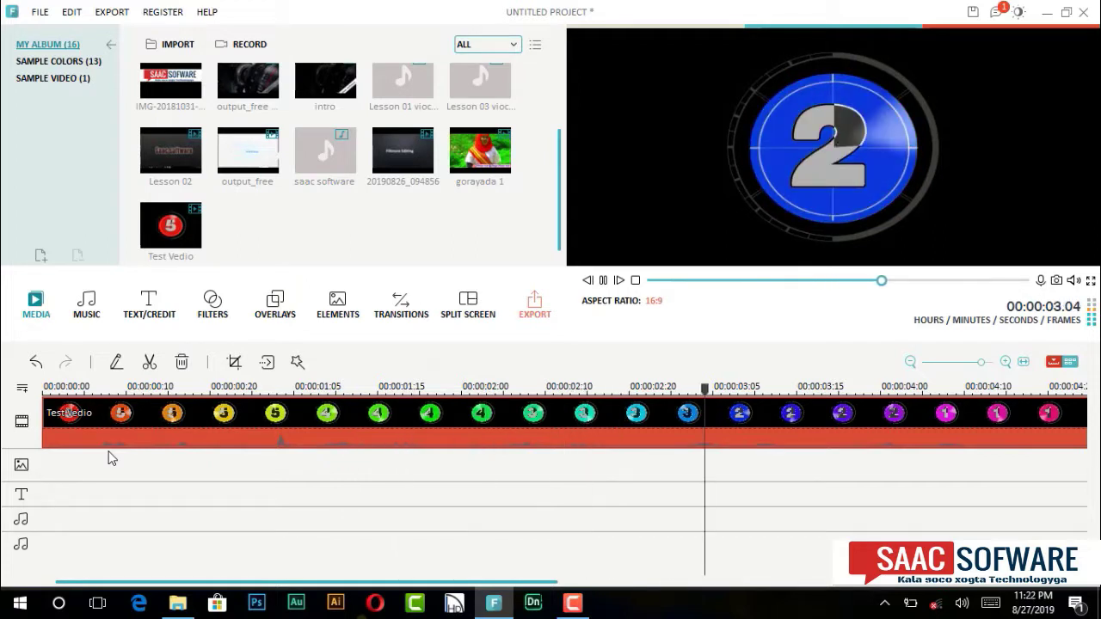
{"action": "key", "text": "space"}
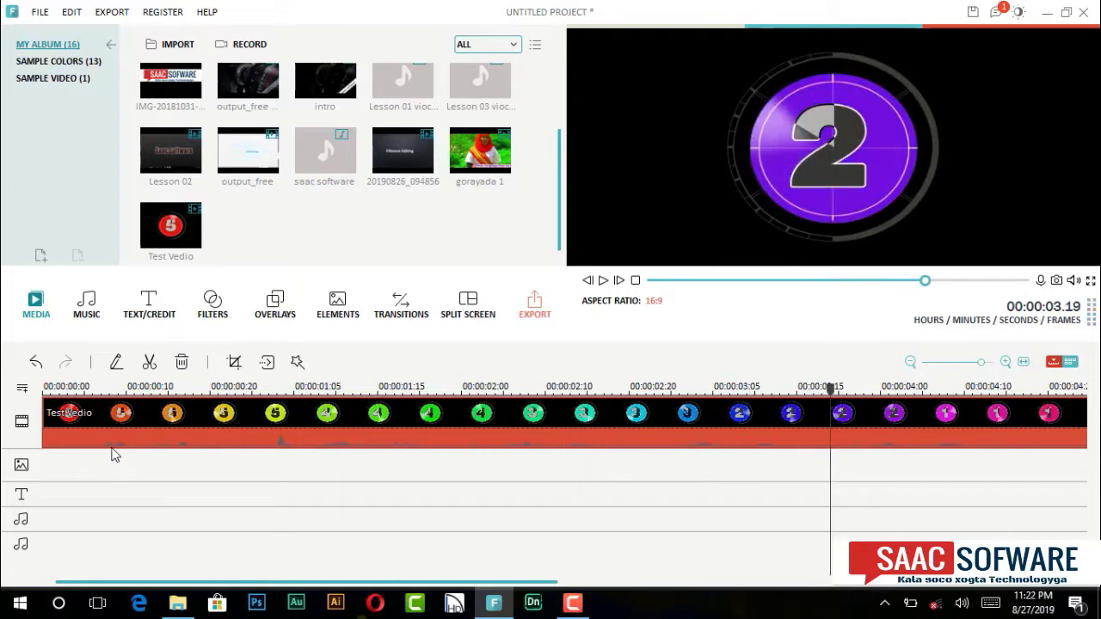
{"action": "left_click", "coordinate": [138, 492]}
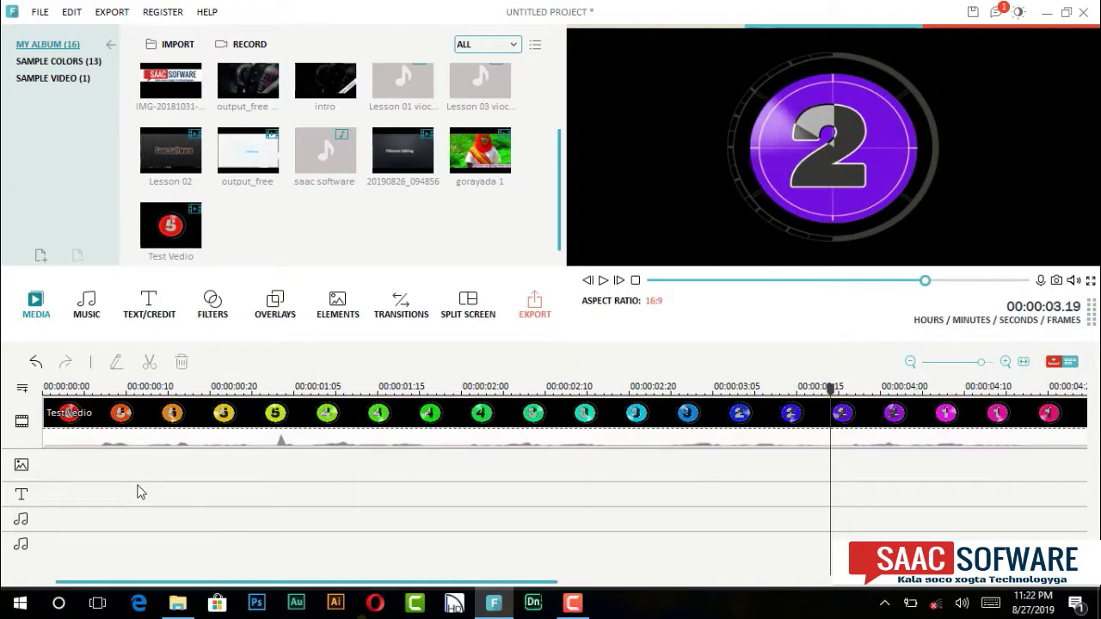
{"action": "left_click", "coordinate": [190, 419]}
Step: Detach the clip's audio from its right-click menu, then undo the detachment
{"action": "right_click", "coordinate": [190, 418]}
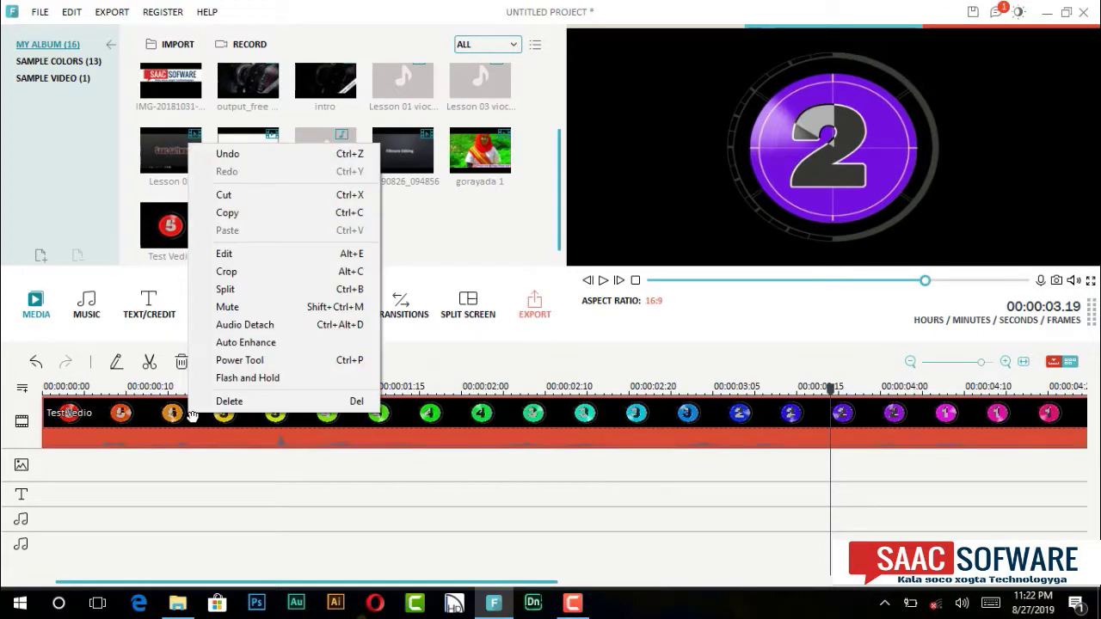
{"action": "left_click", "coordinate": [219, 511]}
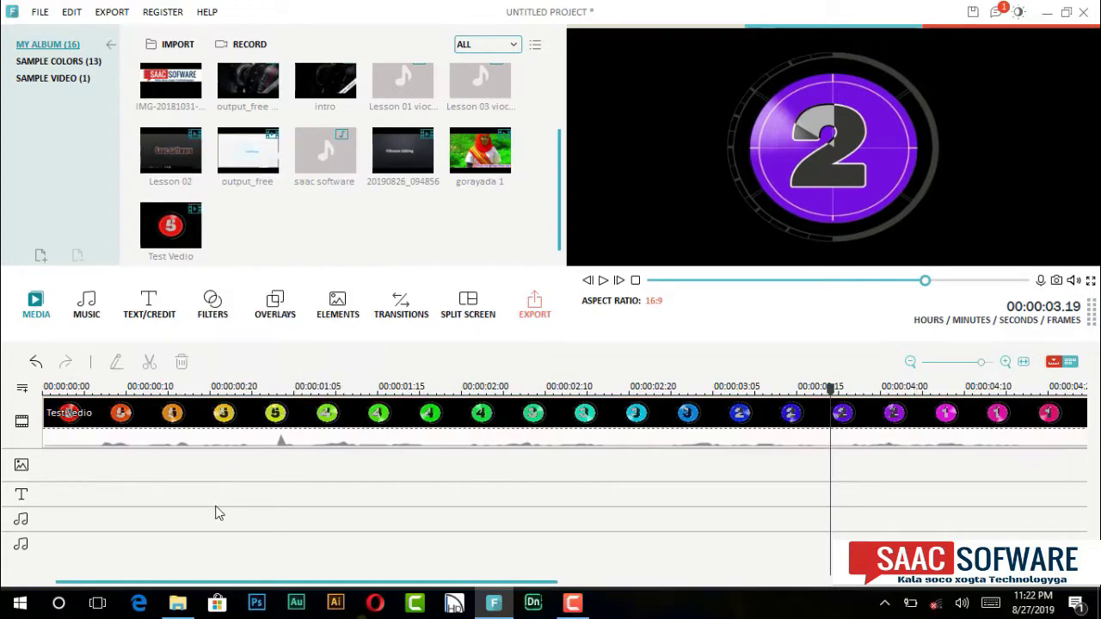
{"action": "left_click", "coordinate": [186, 427]}
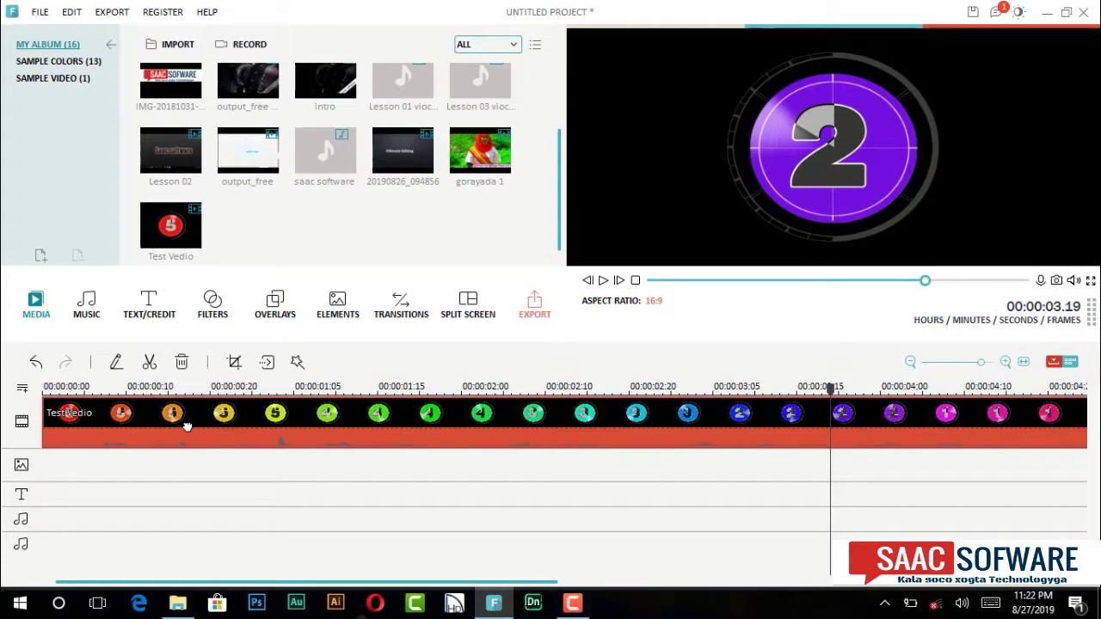
{"action": "right_click", "coordinate": [186, 426]}
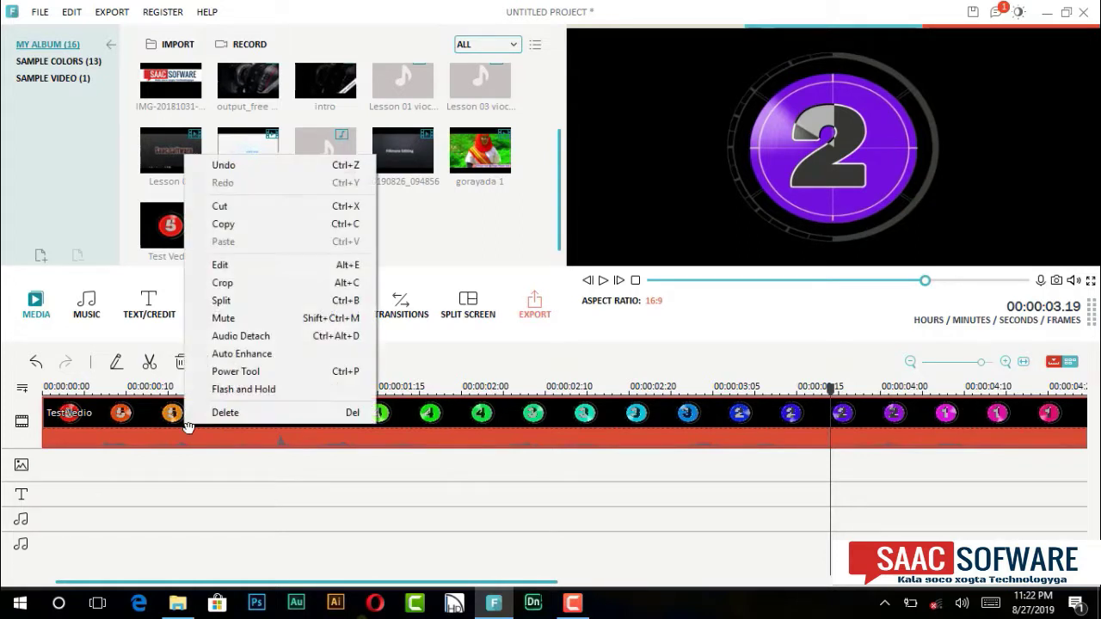
{"action": "left_click", "coordinate": [293, 345]}
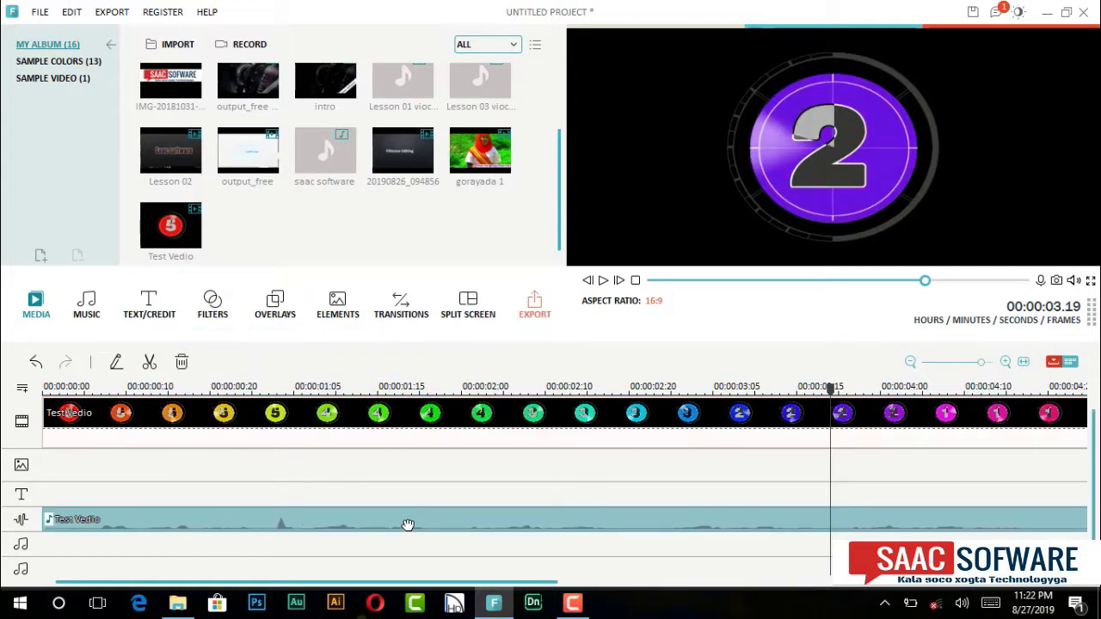
{"action": "key", "text": "ctrl+z"}
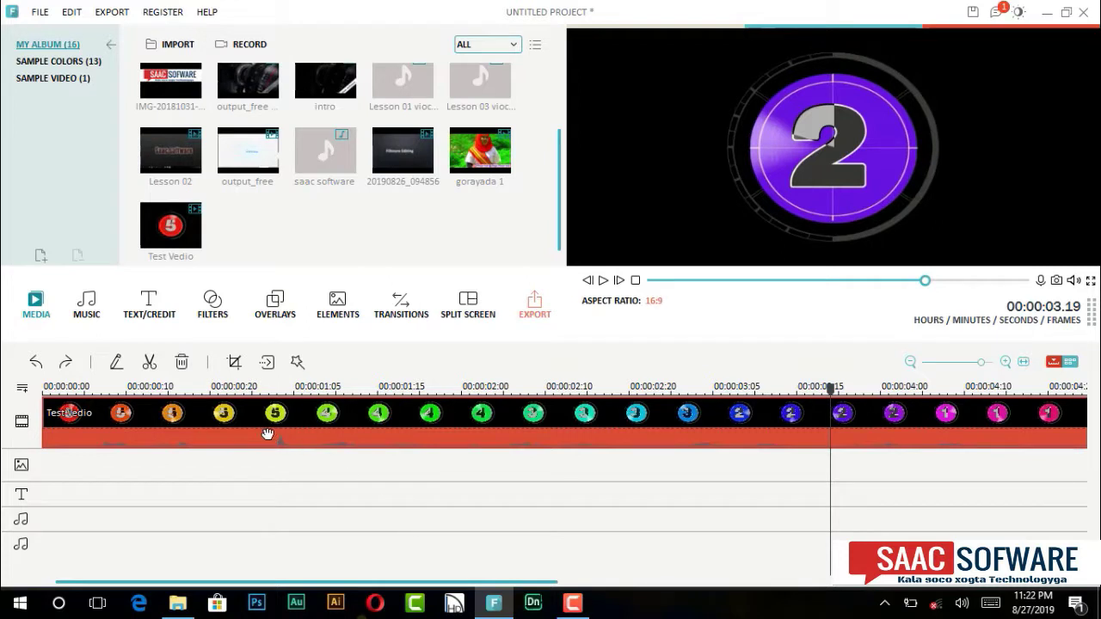
Step: Detach Test Vedio's audio with Ctrl+Alt+D and move the playhead back to 00:00:00.15
{"action": "left_click", "coordinate": [253, 487]}
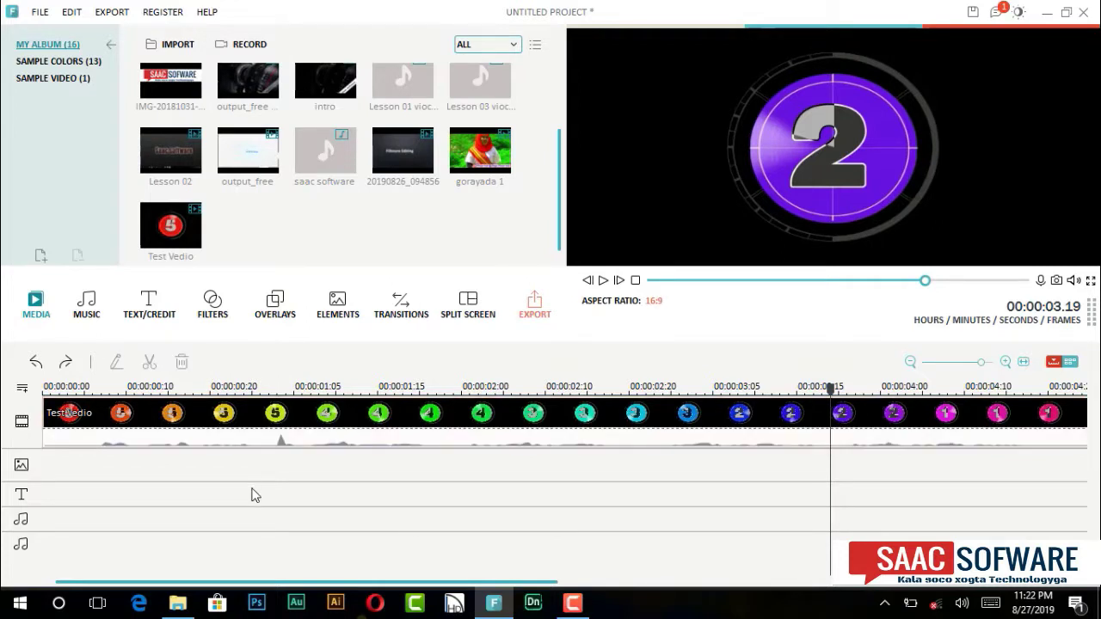
{"action": "left_click", "coordinate": [215, 439]}
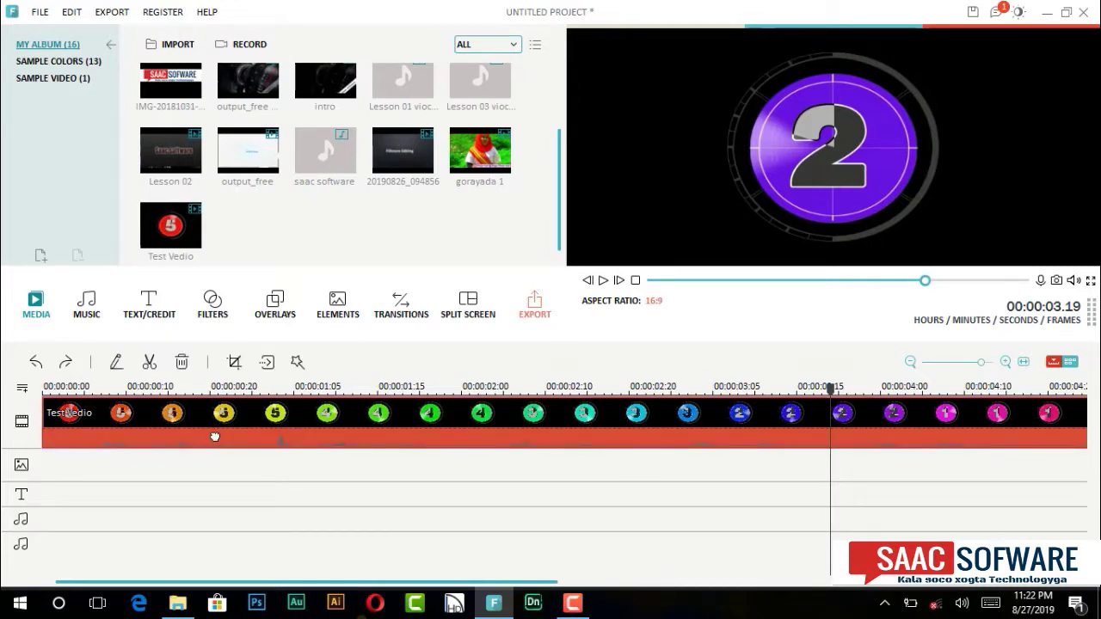
{"action": "right_click", "coordinate": [215, 437]}
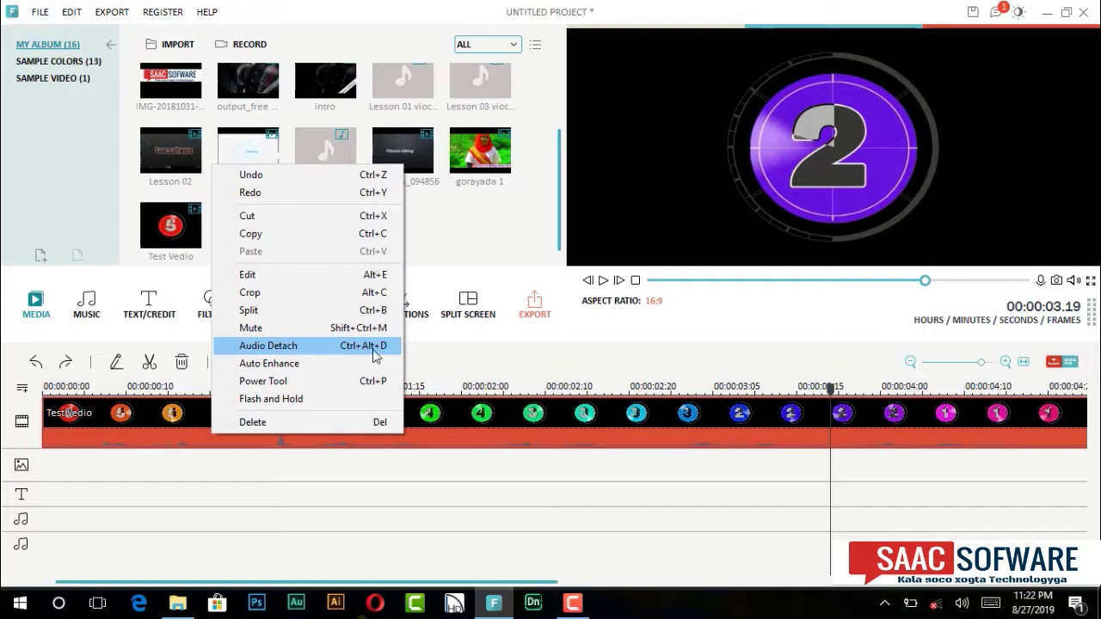
{"action": "left_click", "coordinate": [315, 492]}
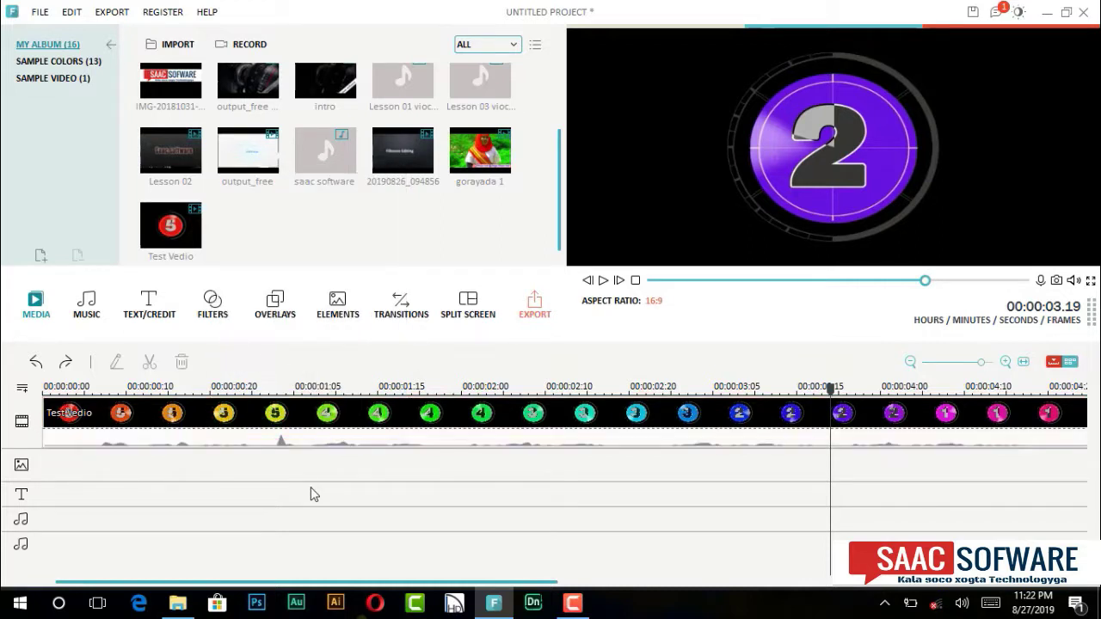
{"action": "left_click", "coordinate": [270, 418]}
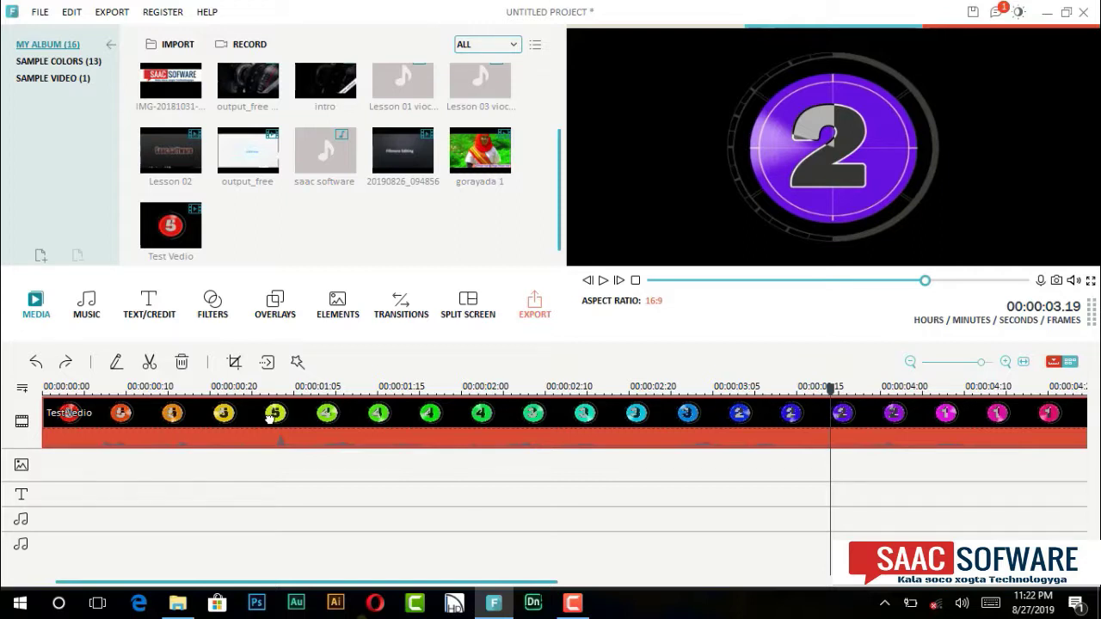
{"action": "key", "text": "ctrl+alt+d"}
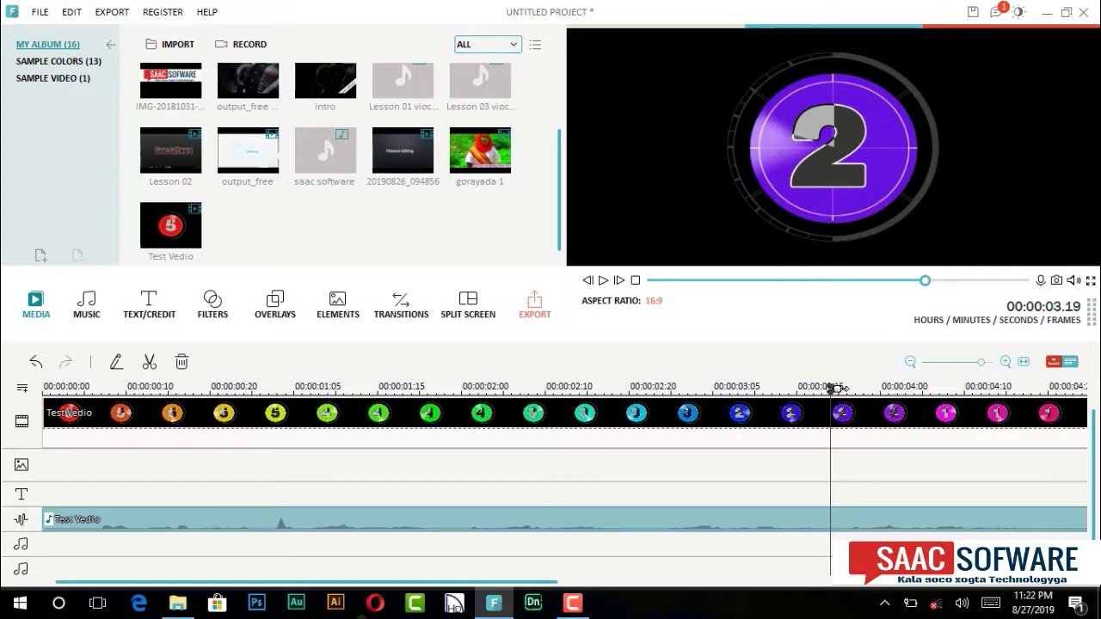
{"action": "left_click_drag", "start_coordinate": [839, 389], "coordinate": [169, 389]}
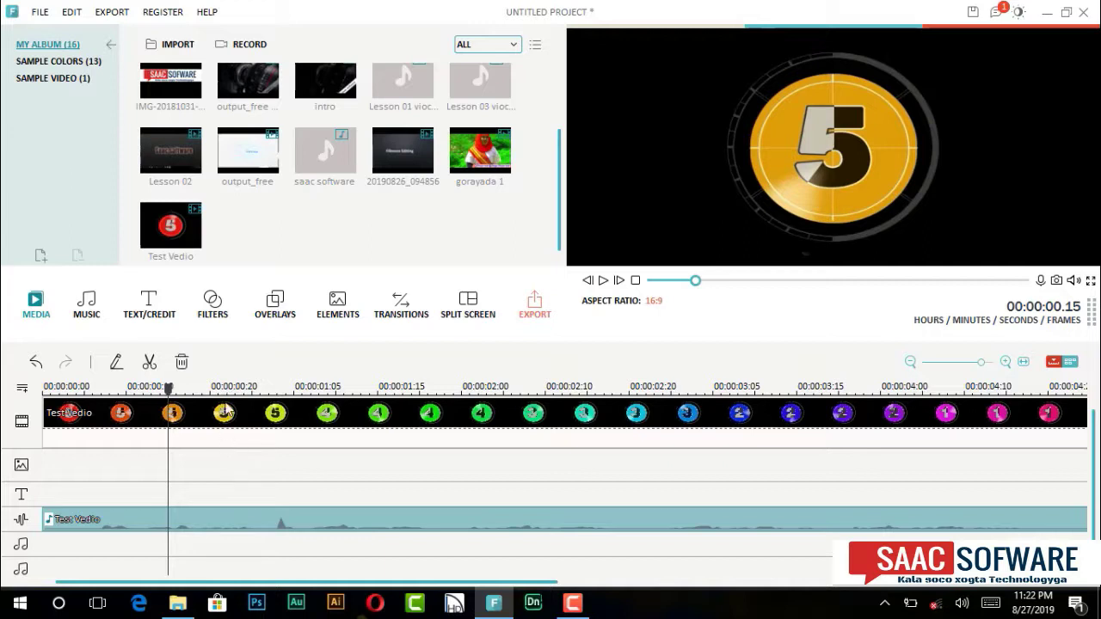
Step: Delete the video clip, then undo twice to restore it with its audio reattached
{"action": "left_click", "coordinate": [236, 428]}
{"action": "key", "text": "Delete"}
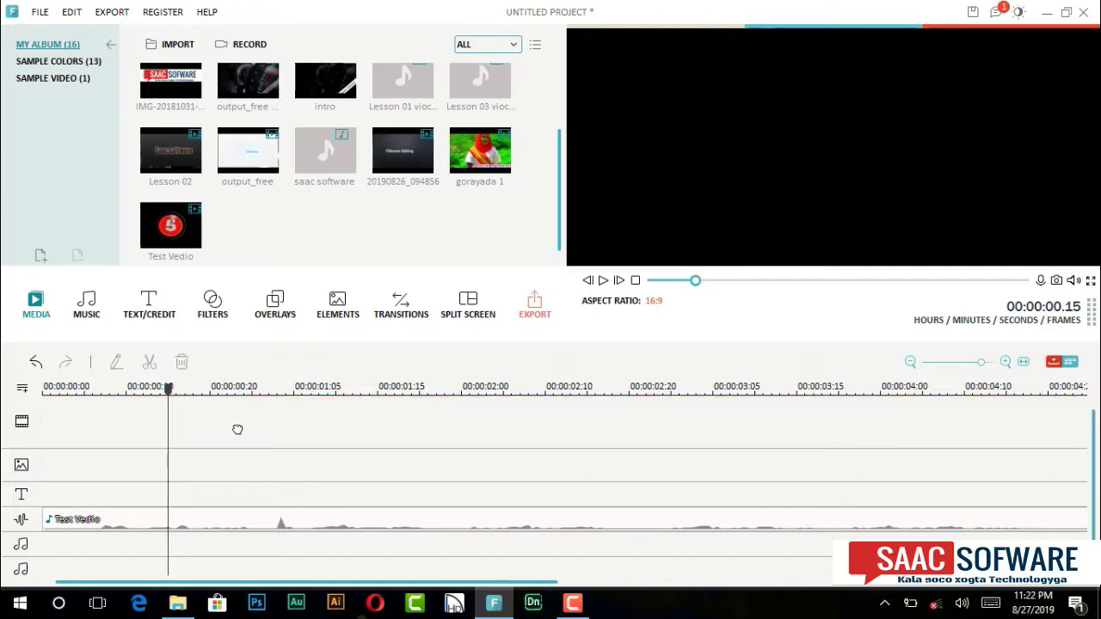
{"action": "left_click", "coordinate": [215, 525]}
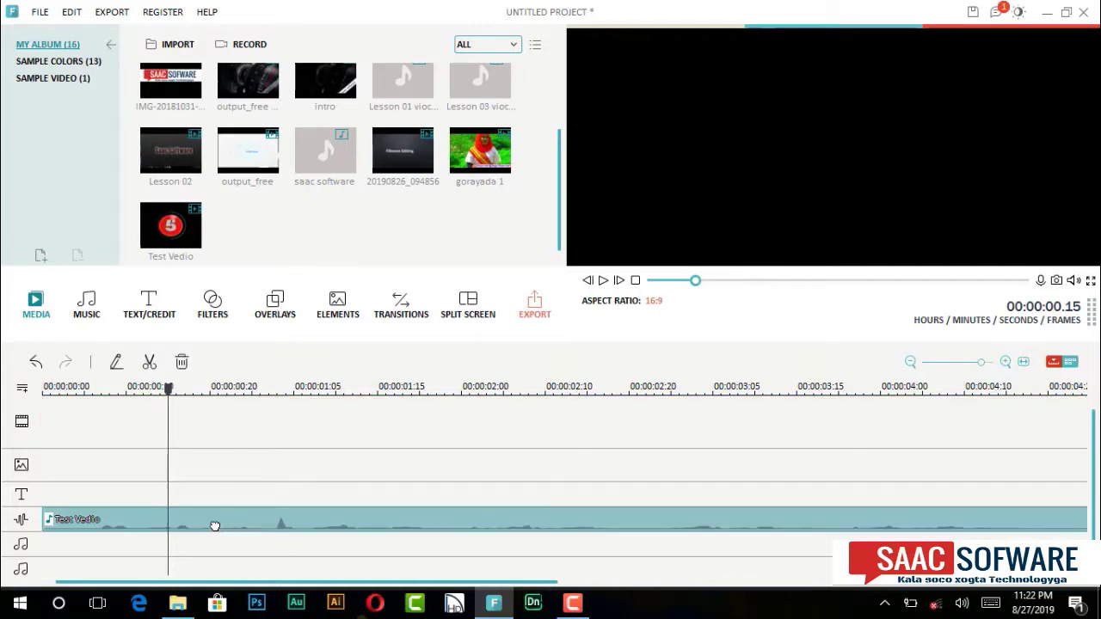
{"action": "left_click_drag", "start_coordinate": [168, 388], "coordinate": [43, 388]}
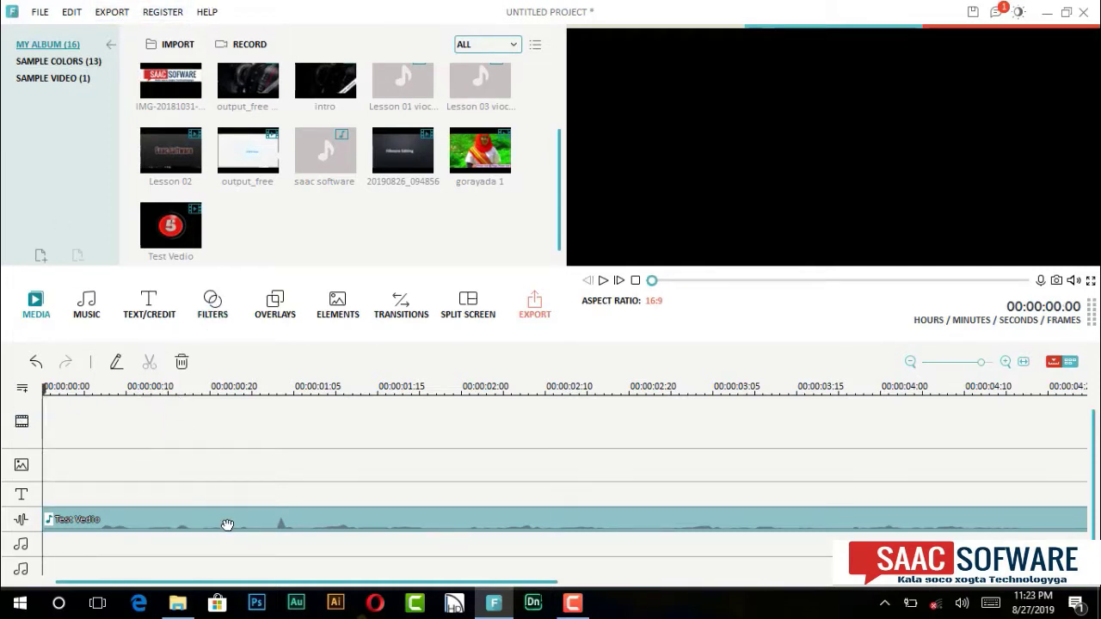
{"action": "key", "text": "ctrl+z"}
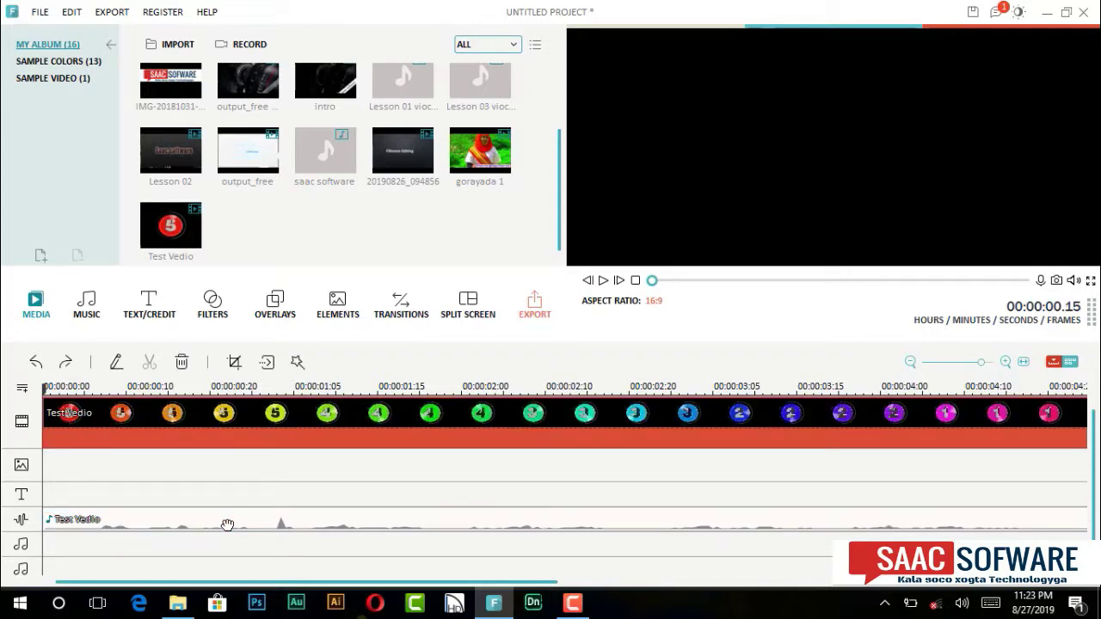
{"action": "key", "text": "ctrl+z"}
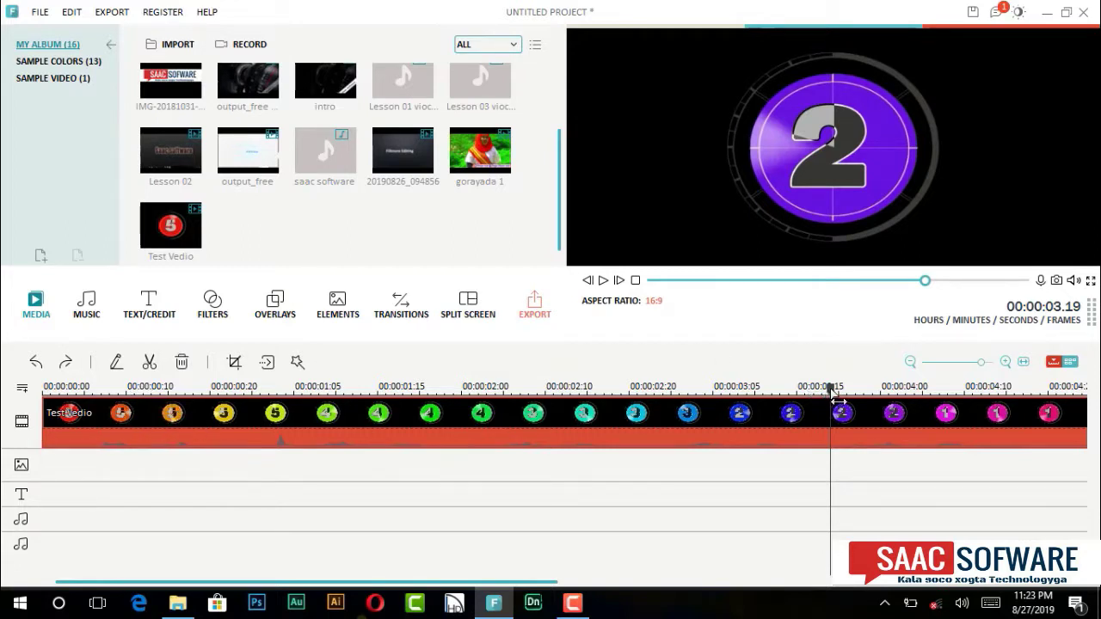
{"action": "left_click_drag", "start_coordinate": [828, 401], "coordinate": [379, 402]}
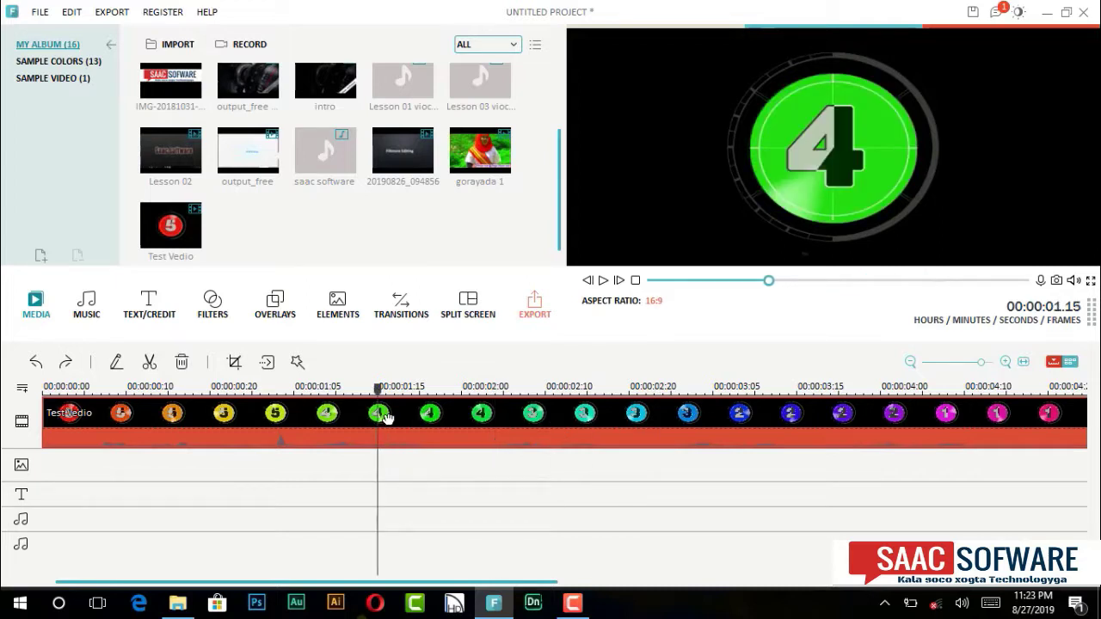
Step: Scrub the playhead frame by frame to 00:00:01.00, the first frame showing 4
{"action": "left_click_drag", "start_coordinate": [379, 401], "coordinate": [11, 419]}
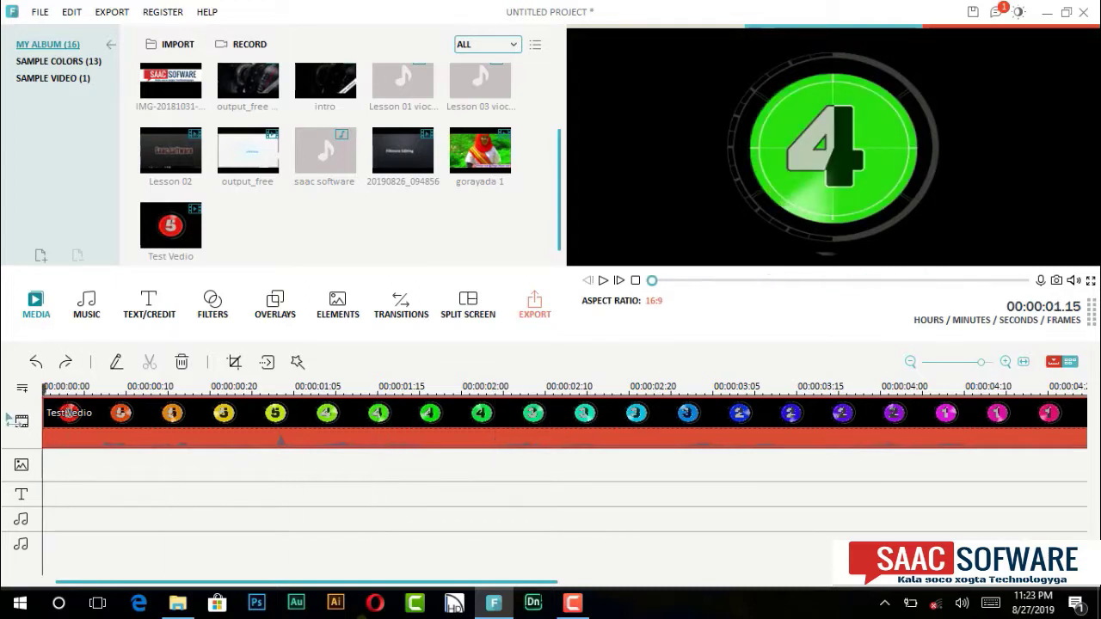
{"action": "key", "text": "space"}
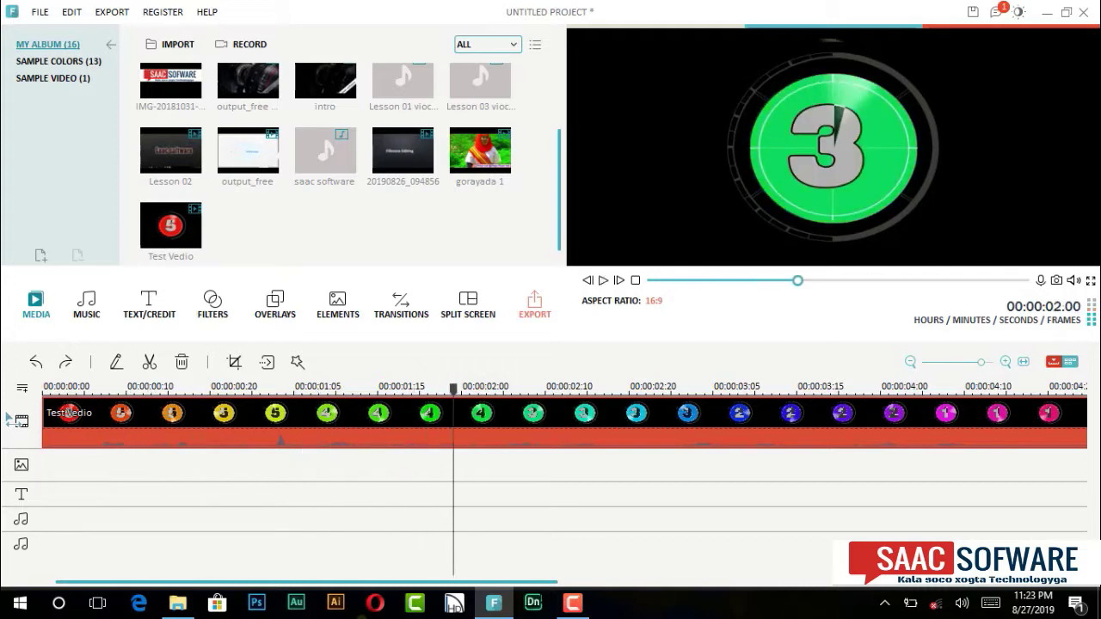
{"action": "key", "text": "space"}
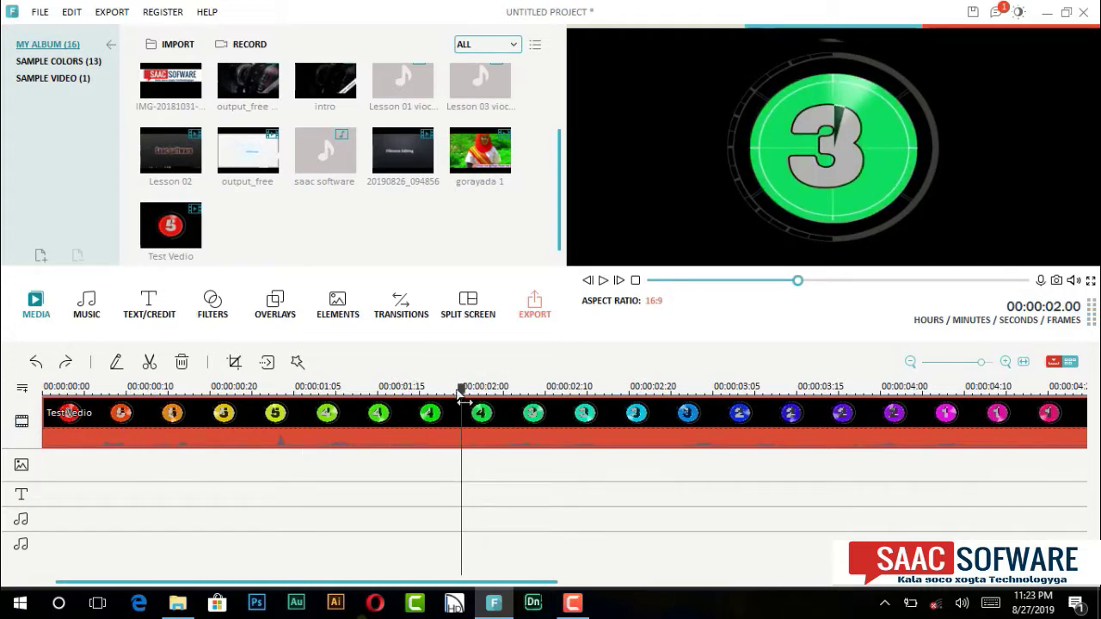
{"action": "left_click_drag", "start_coordinate": [463, 398], "coordinate": [211, 400]}
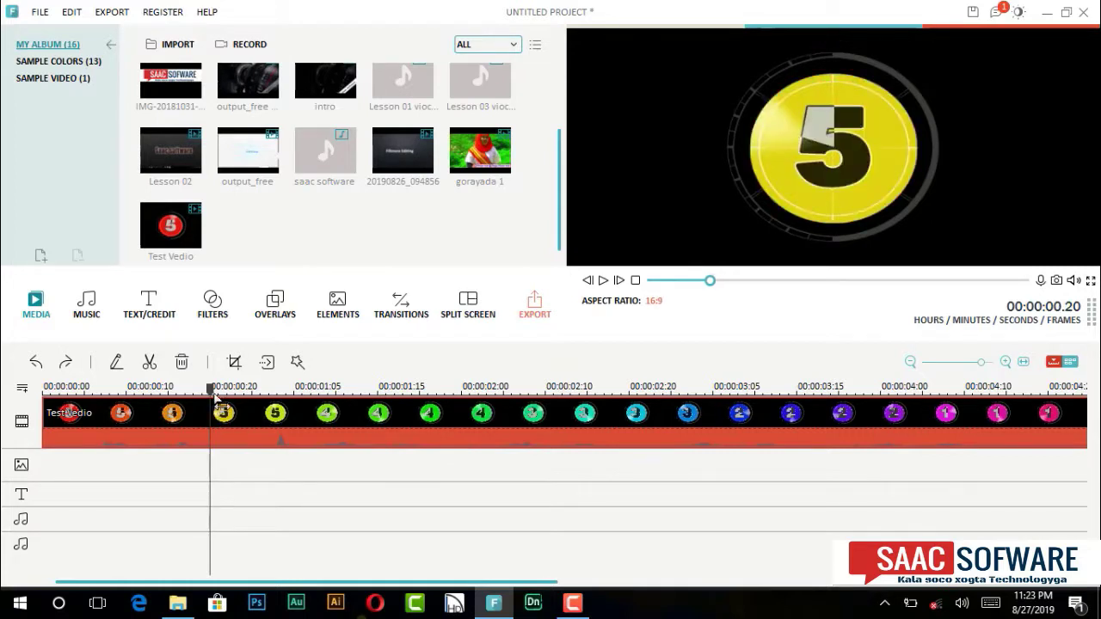
{"action": "left_click_drag", "start_coordinate": [211, 391], "coordinate": [246, 394]}
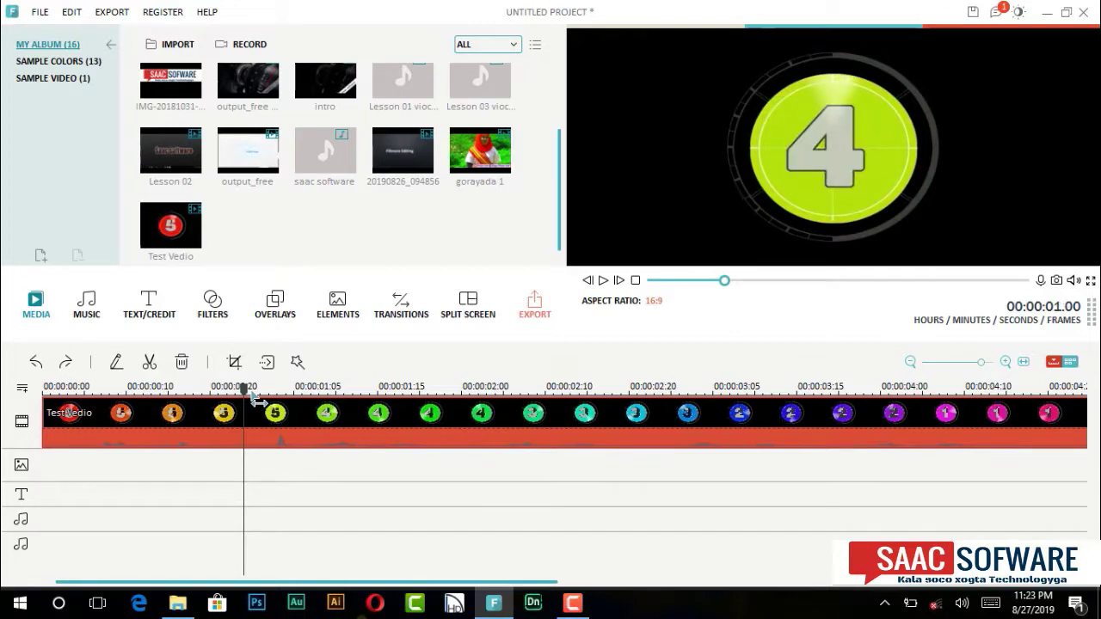
{"action": "mouse_move", "coordinate": [246, 392]}
{"action": "left_mouse_down"}
{"action": "mouse_move", "coordinate": [228, 394]}
{"action": "mouse_move", "coordinate": [248, 402]}
{"action": "left_mouse_up"}
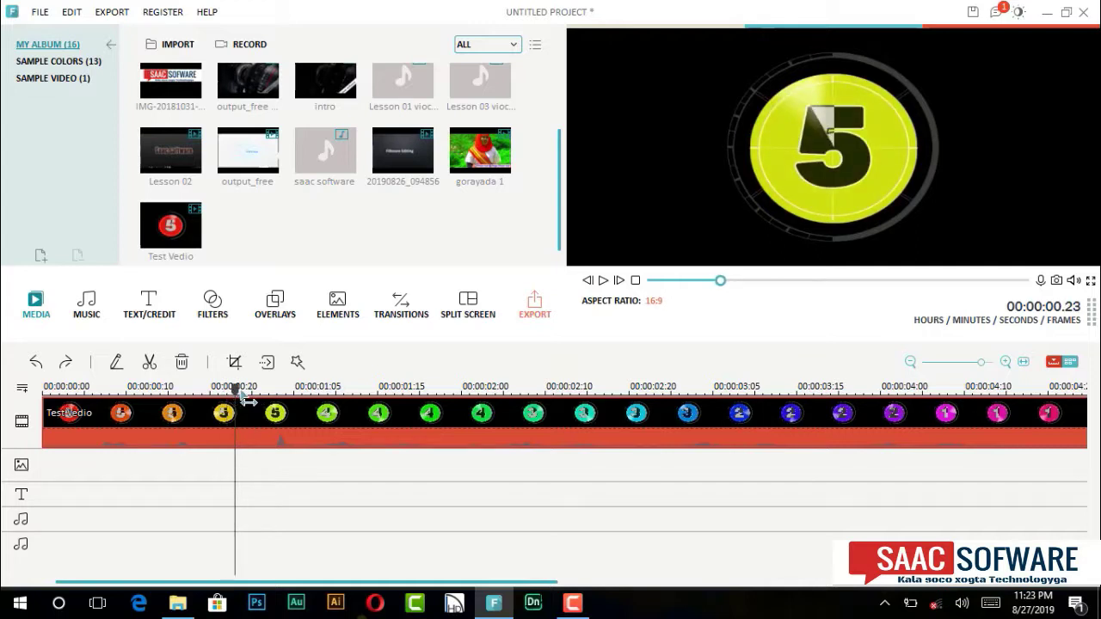
{"action": "left_click_drag", "start_coordinate": [249, 402], "coordinate": [253, 400]}
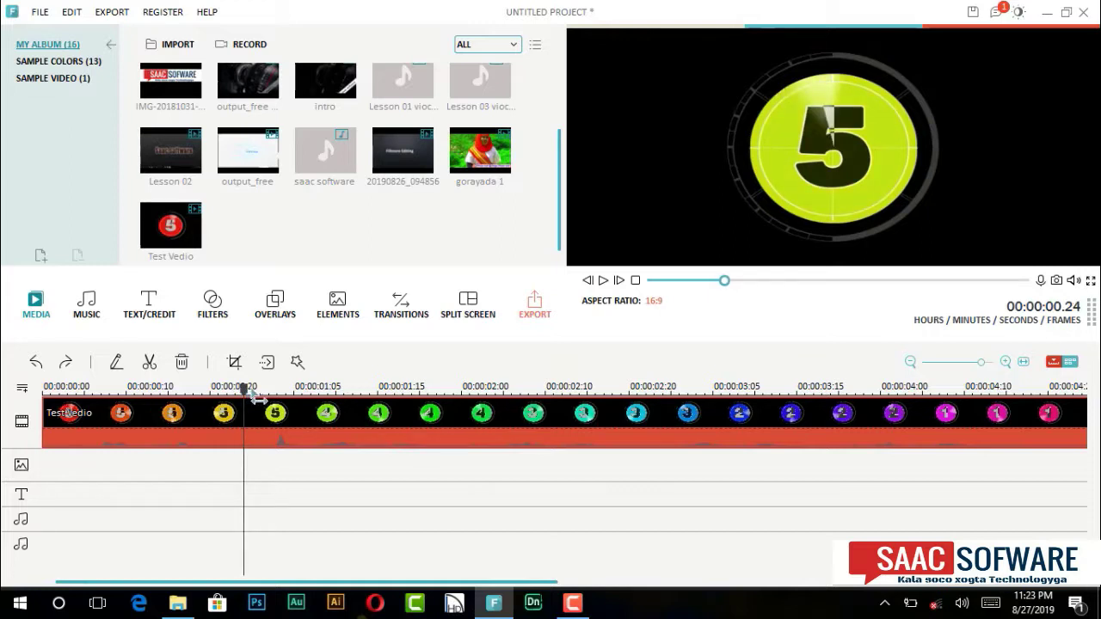
{"action": "left_click_drag", "start_coordinate": [254, 400], "coordinate": [259, 398]}
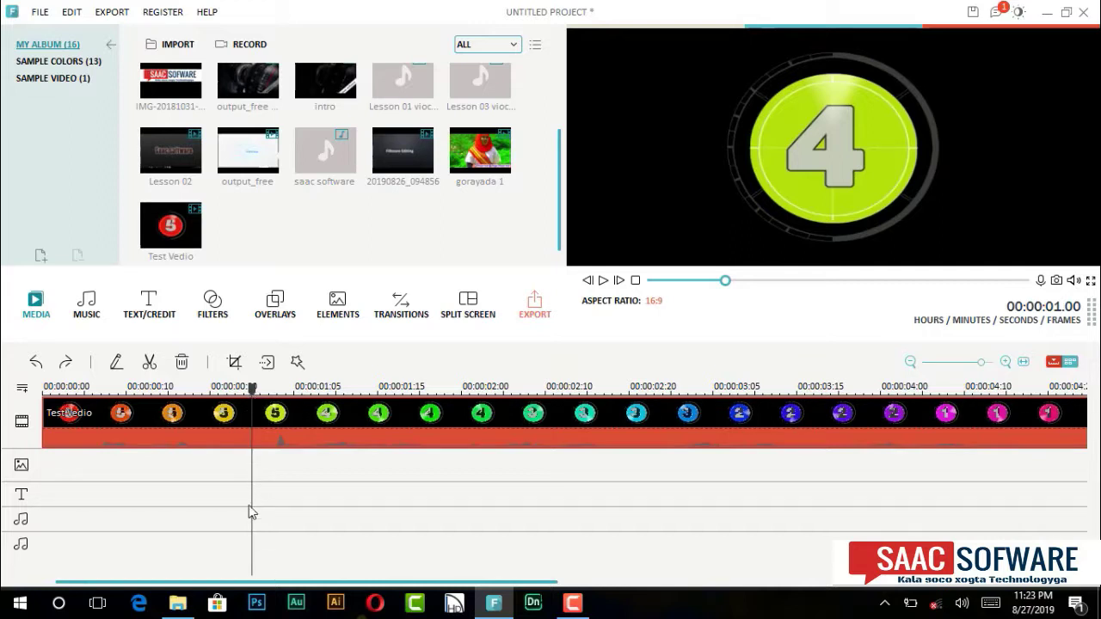
Step: Split Test Vedio at 00:00:01.00 and delete the second part
{"action": "left_click", "coordinate": [149, 366]}
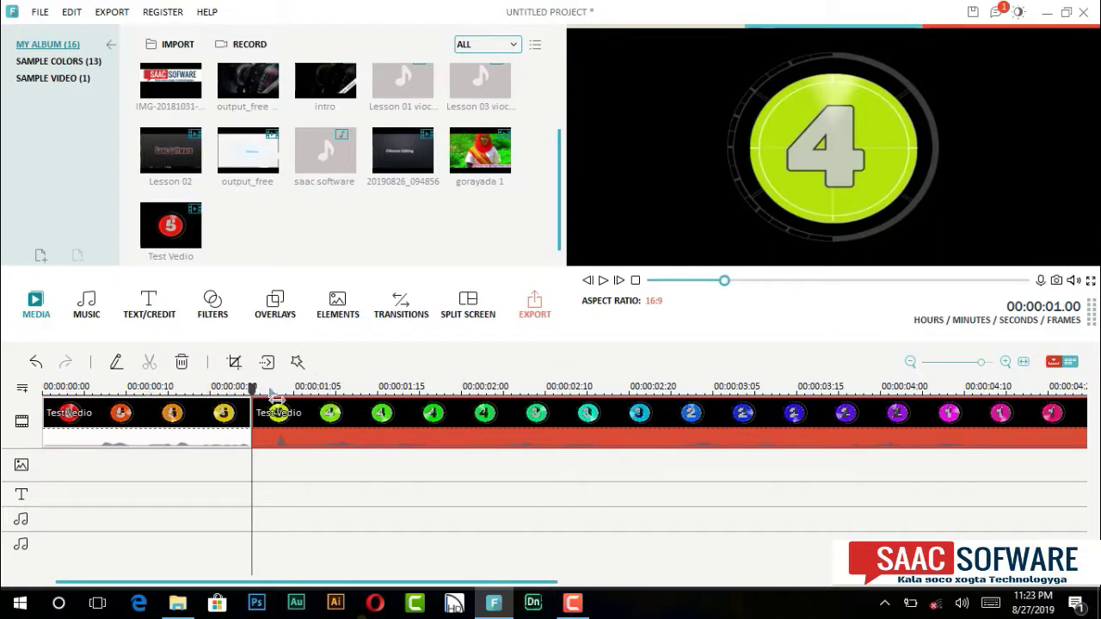
{"action": "left_click", "coordinate": [344, 417]}
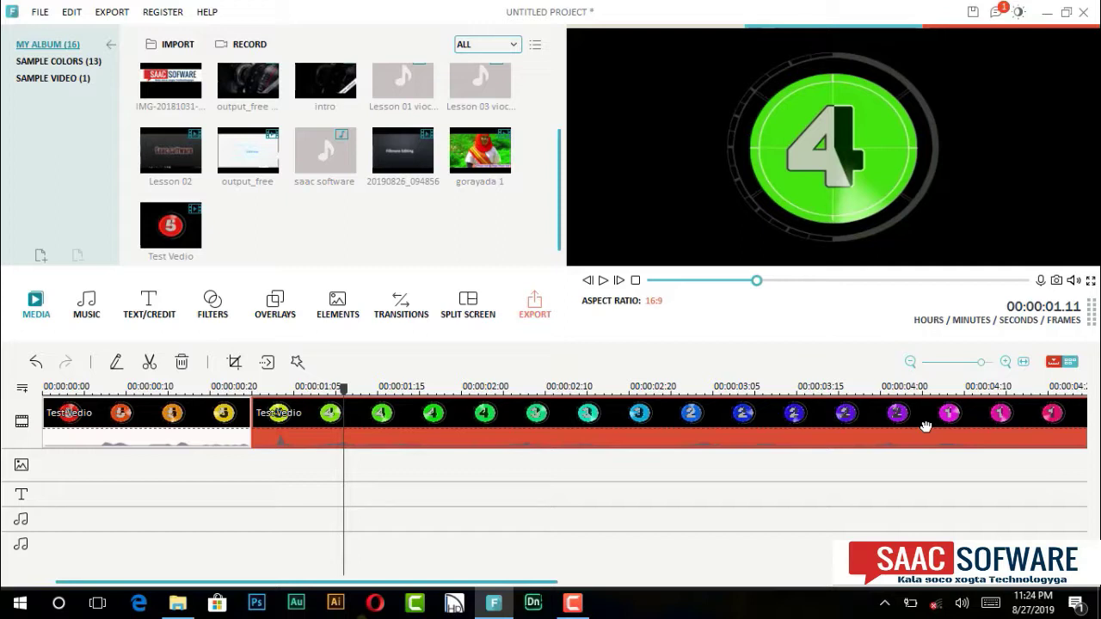
{"action": "key", "text": "Delete"}
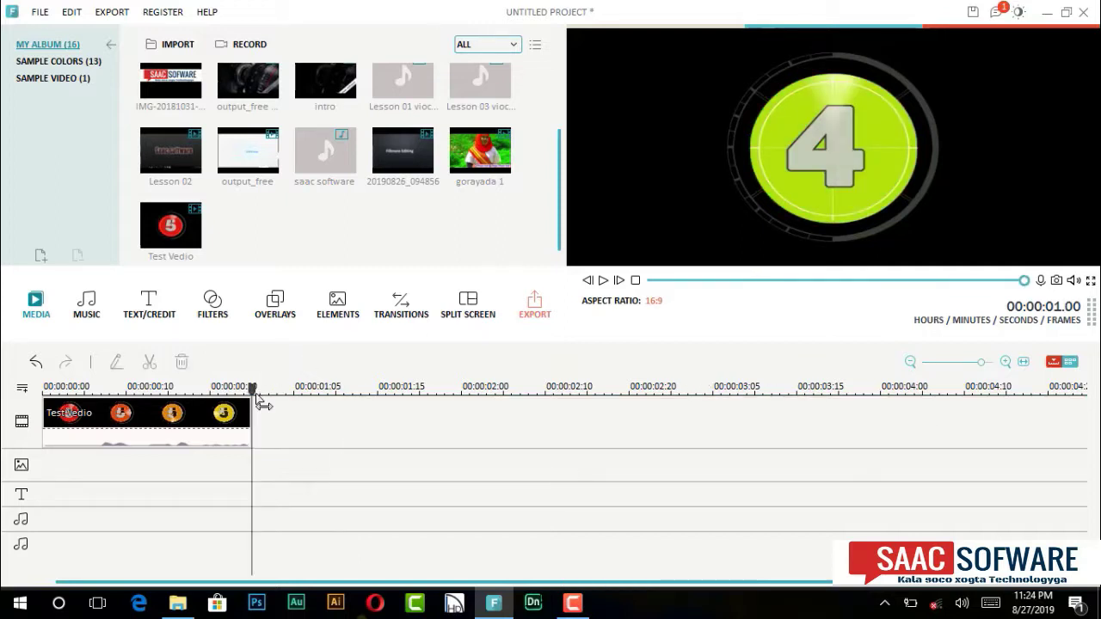
Step: Play back the shortened clip, then undo the deletion to restore the second part
{"action": "left_click_drag", "start_coordinate": [254, 400], "coordinate": [4, 486]}
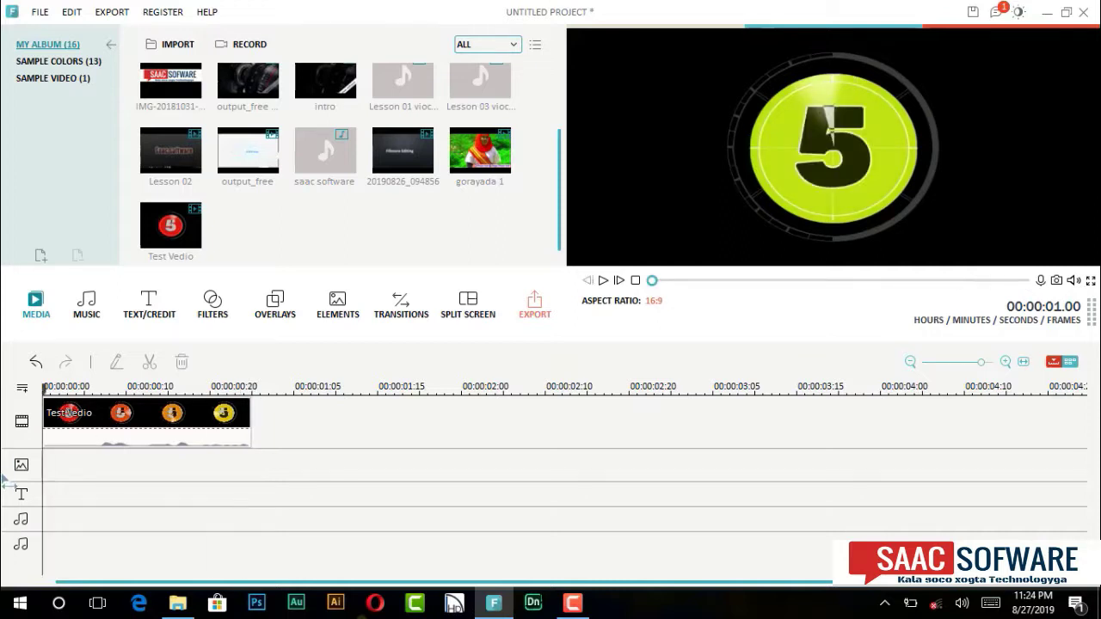
{"action": "key", "text": "space"}
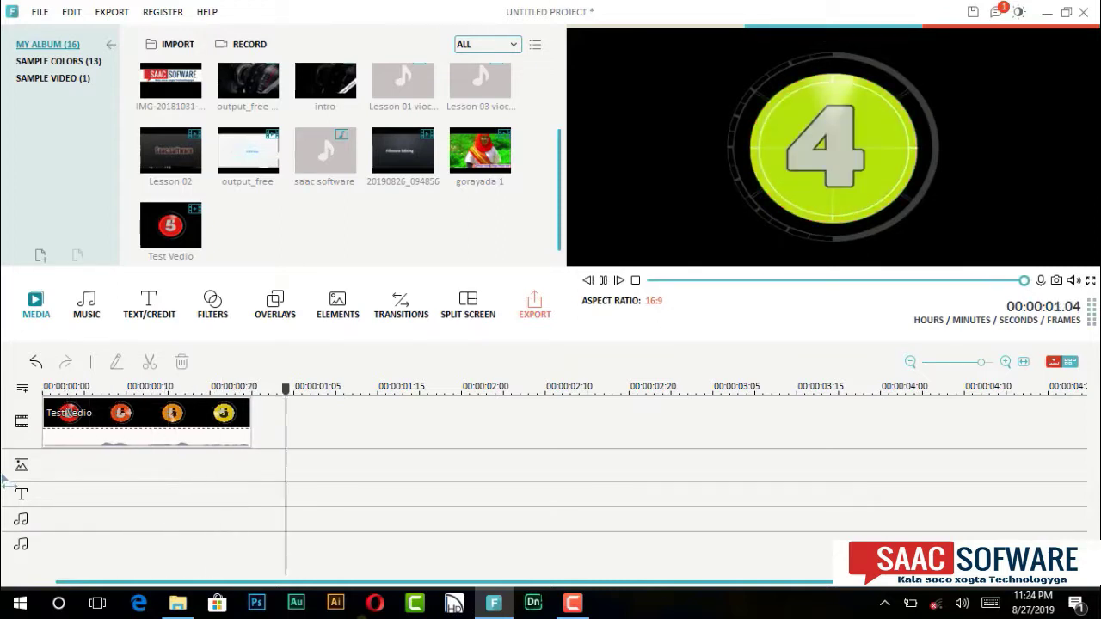
{"action": "key", "text": "space"}
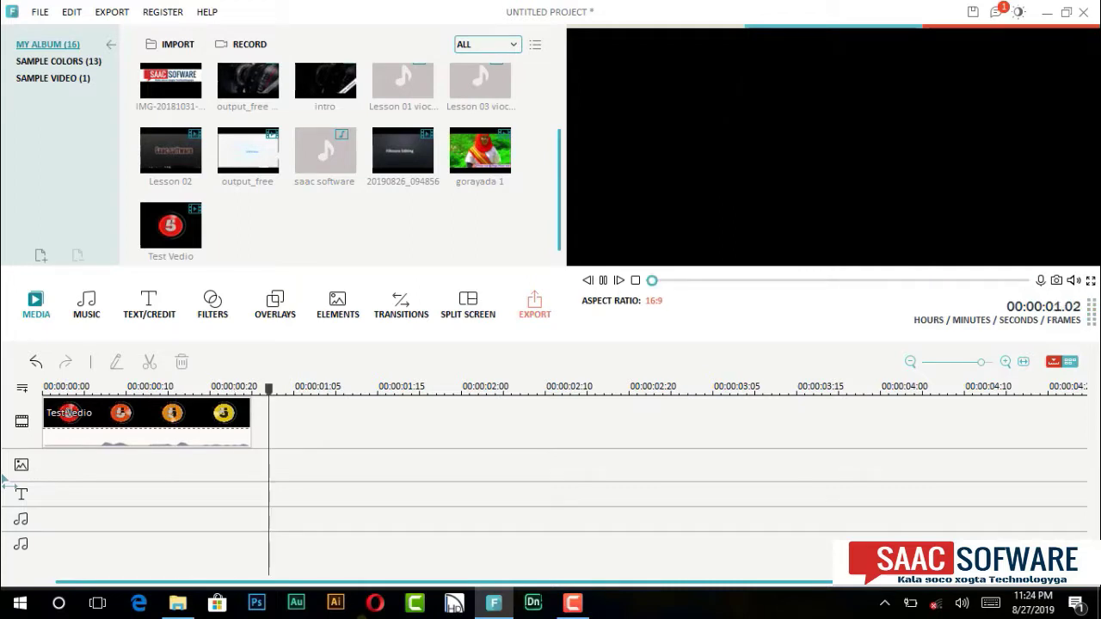
{"action": "key", "text": "space"}
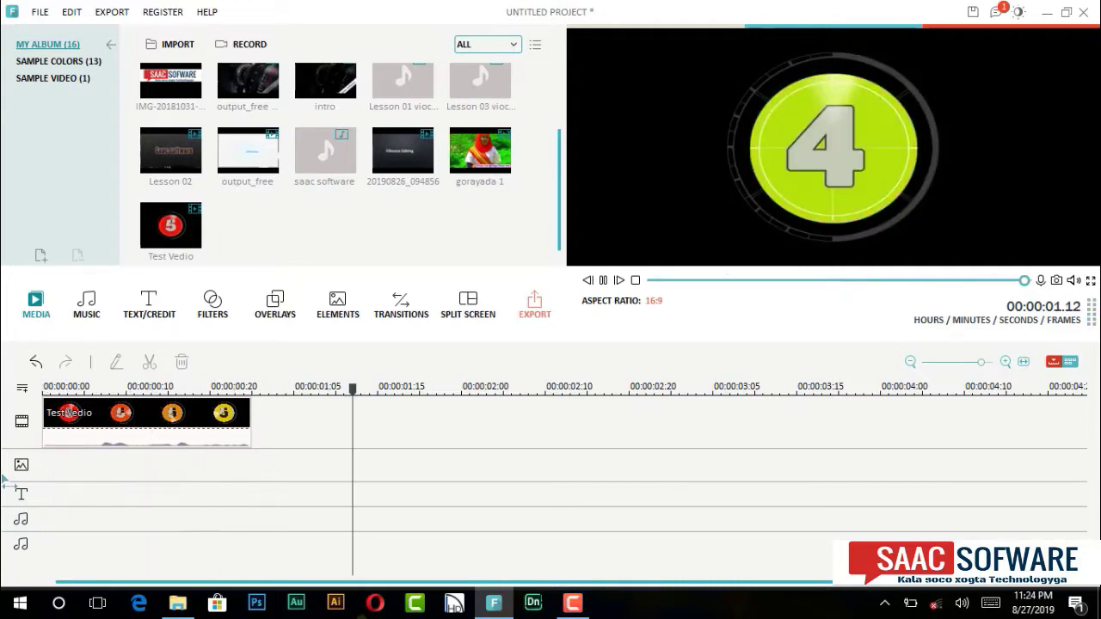
{"action": "key", "text": "Home"}
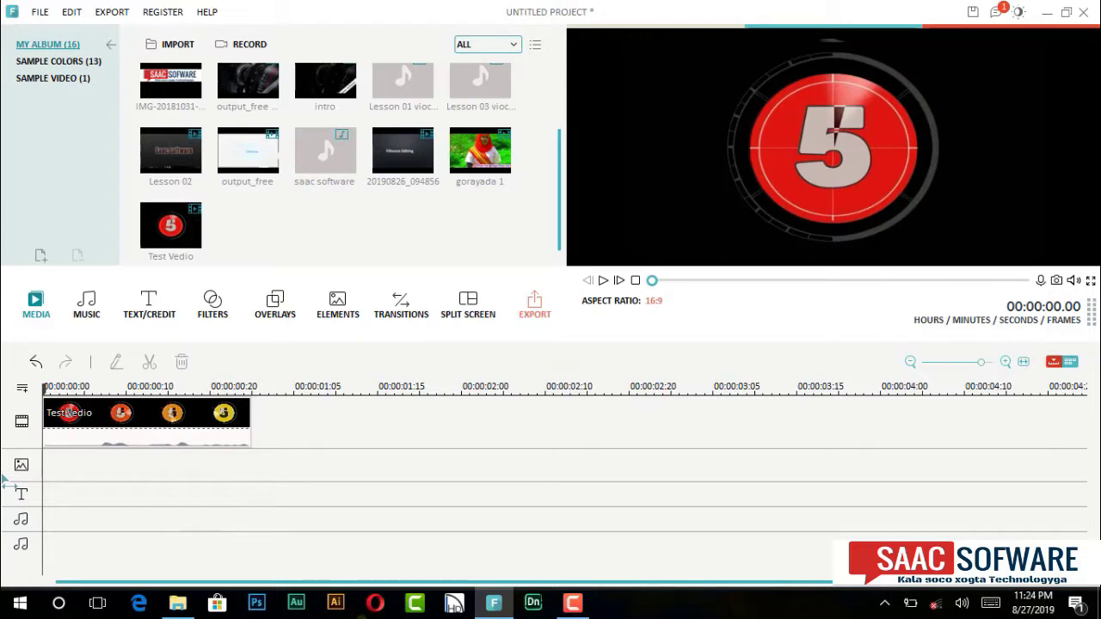
{"action": "key", "text": "ctrl+z"}
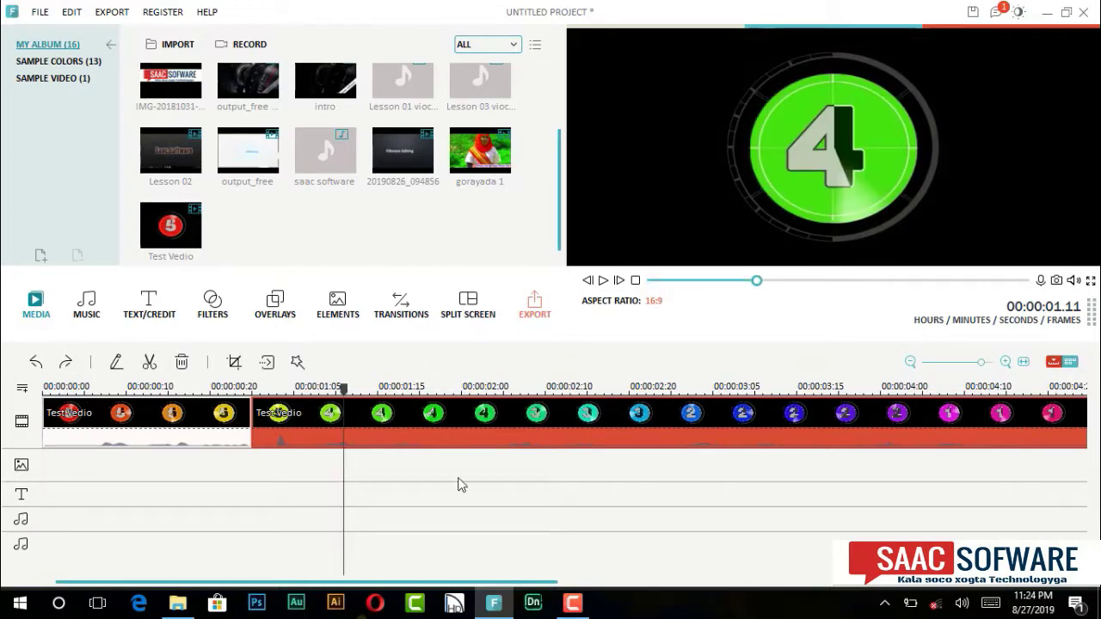
Step: Delete the opening 5 clip and play back the countdown now starting at 4
{"action": "left_click", "coordinate": [187, 434]}
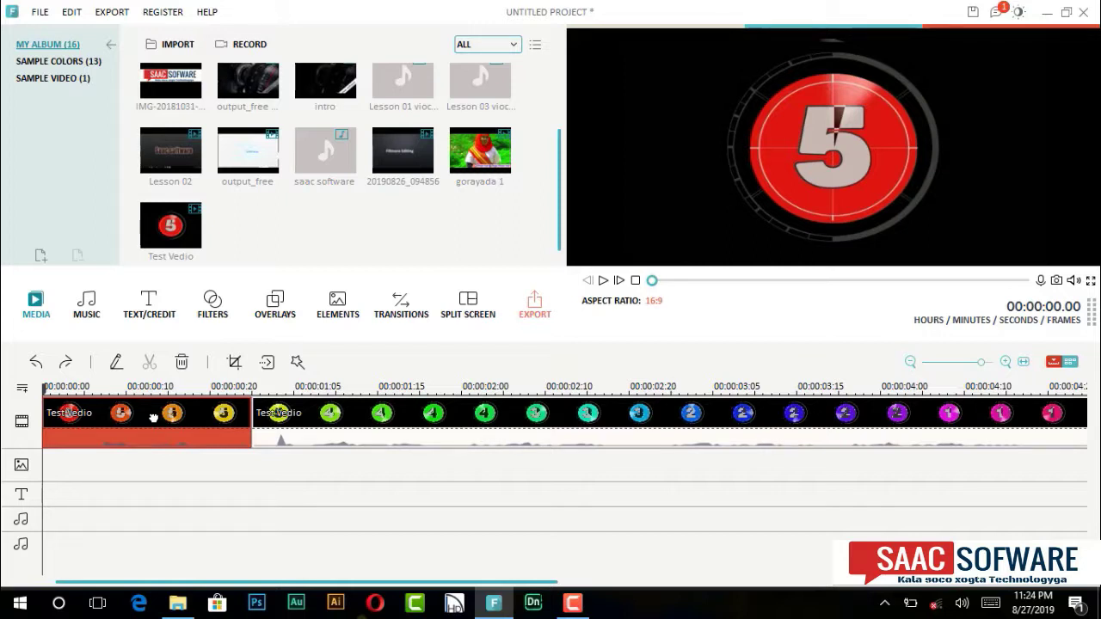
{"action": "key", "text": "Delete"}
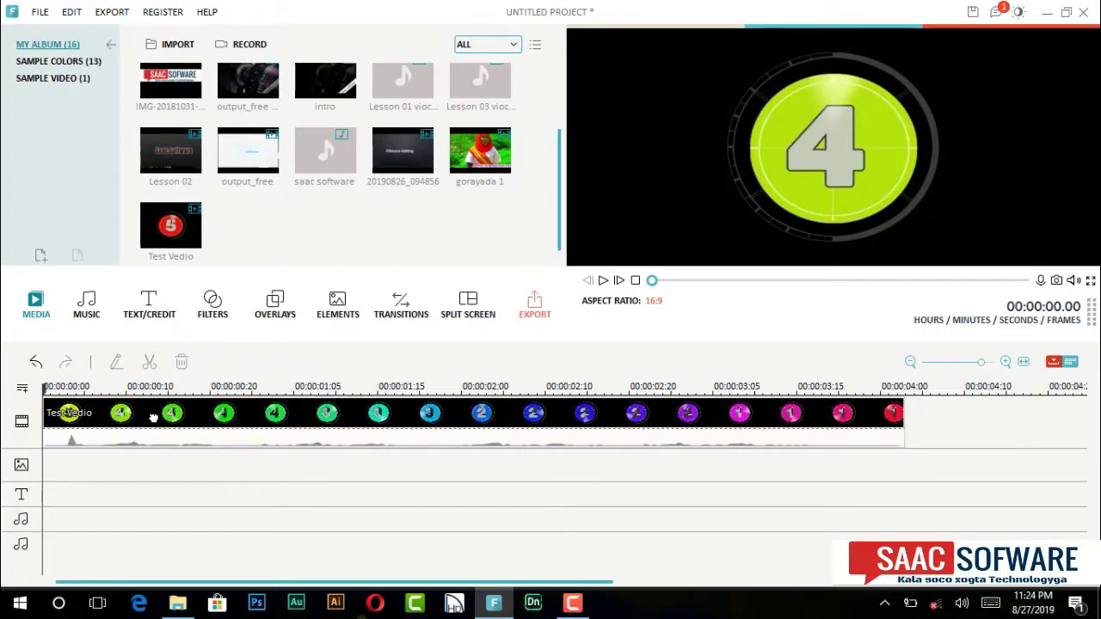
{"action": "key", "text": "space"}
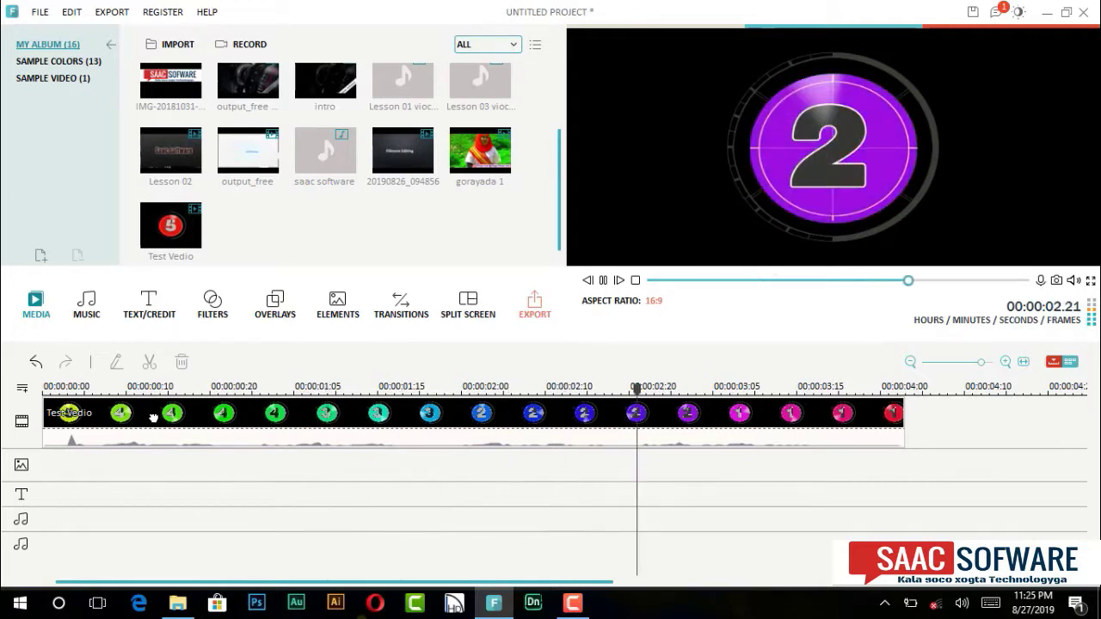
{"action": "key", "text": "space"}
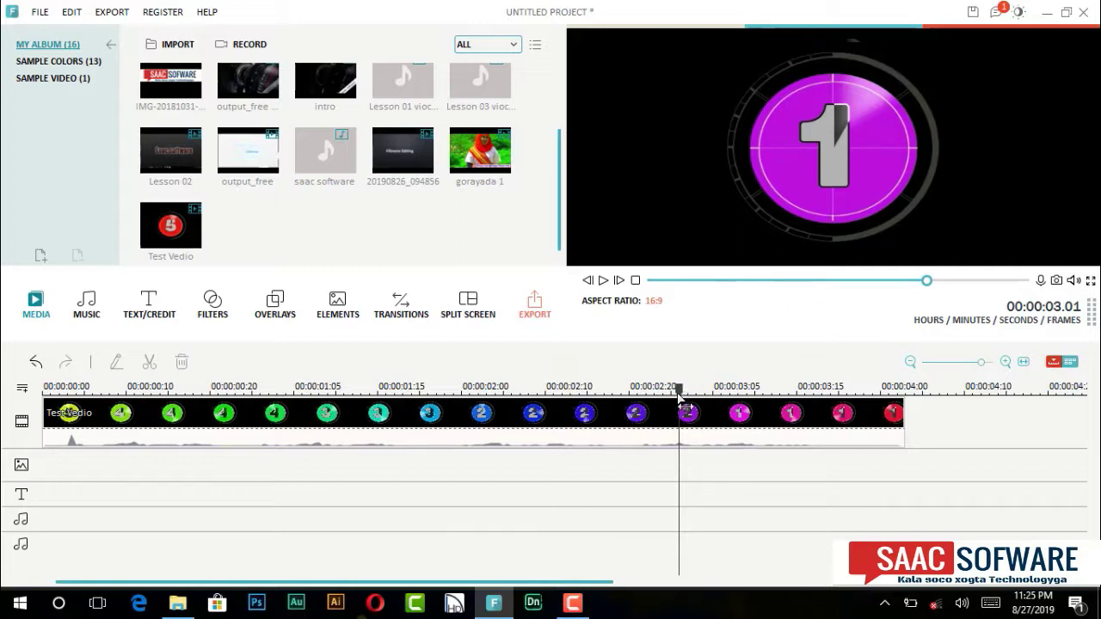
{"action": "left_click_drag", "start_coordinate": [681, 403], "coordinate": [4, 479]}
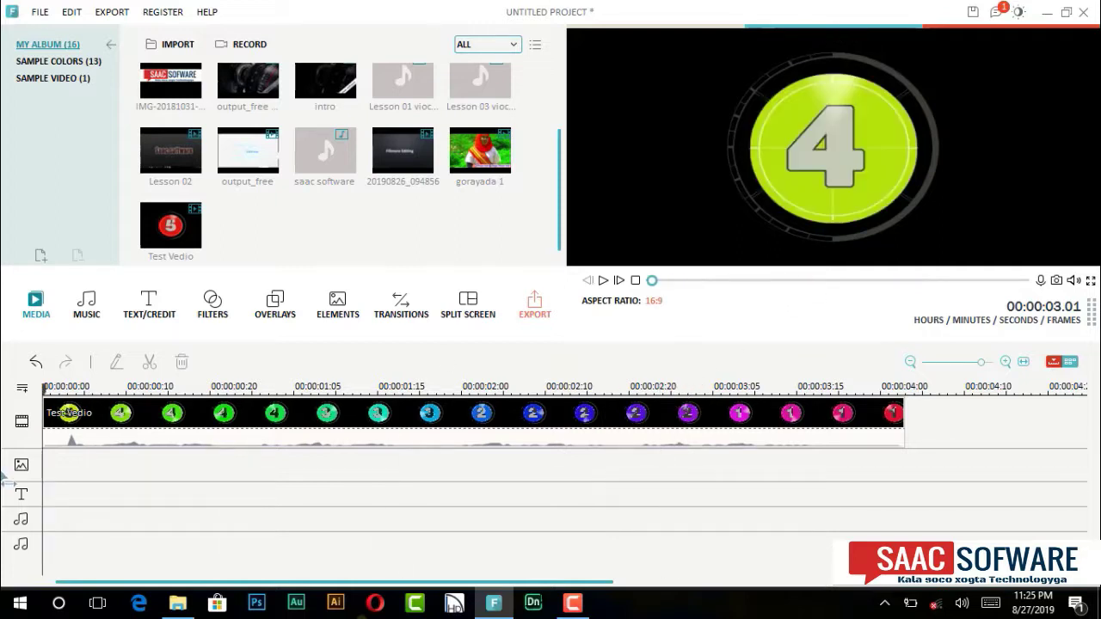
{"action": "key", "text": "space"}
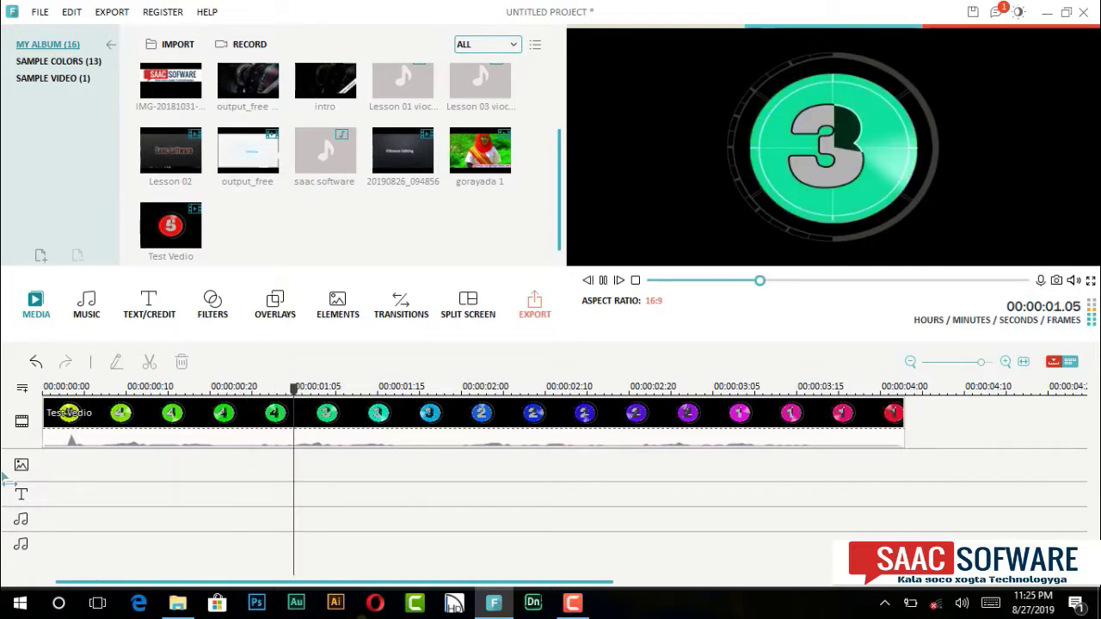
{"action": "key", "text": "space"}
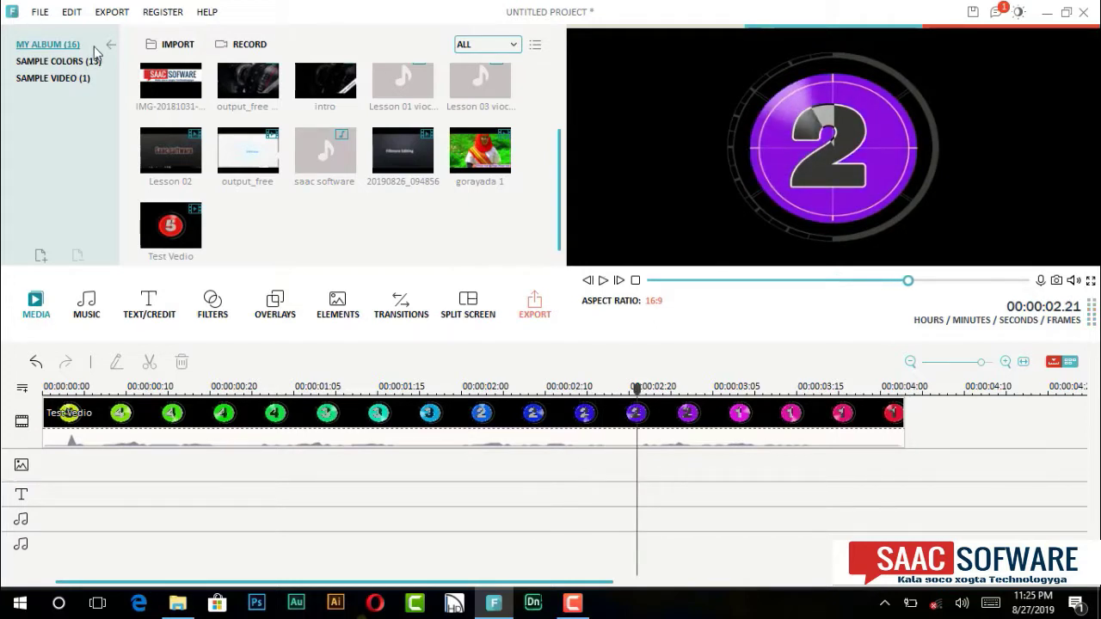
Step: Start a Create Video export with MP4 format and the file name tijaabo
{"action": "left_click", "coordinate": [112, 12]}
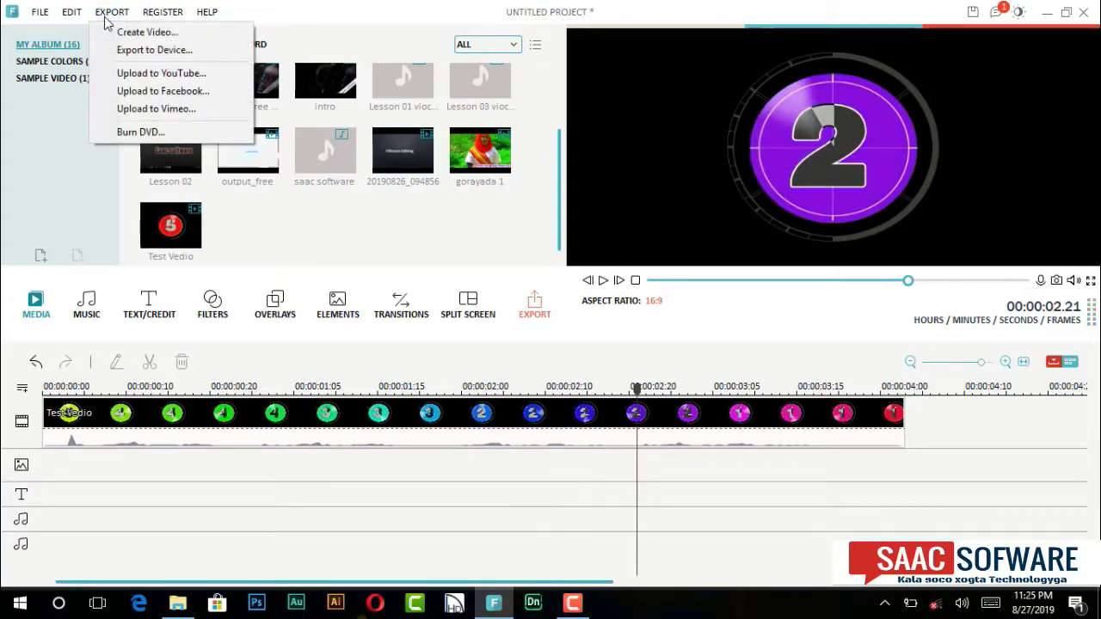
{"action": "left_click", "coordinate": [145, 35]}
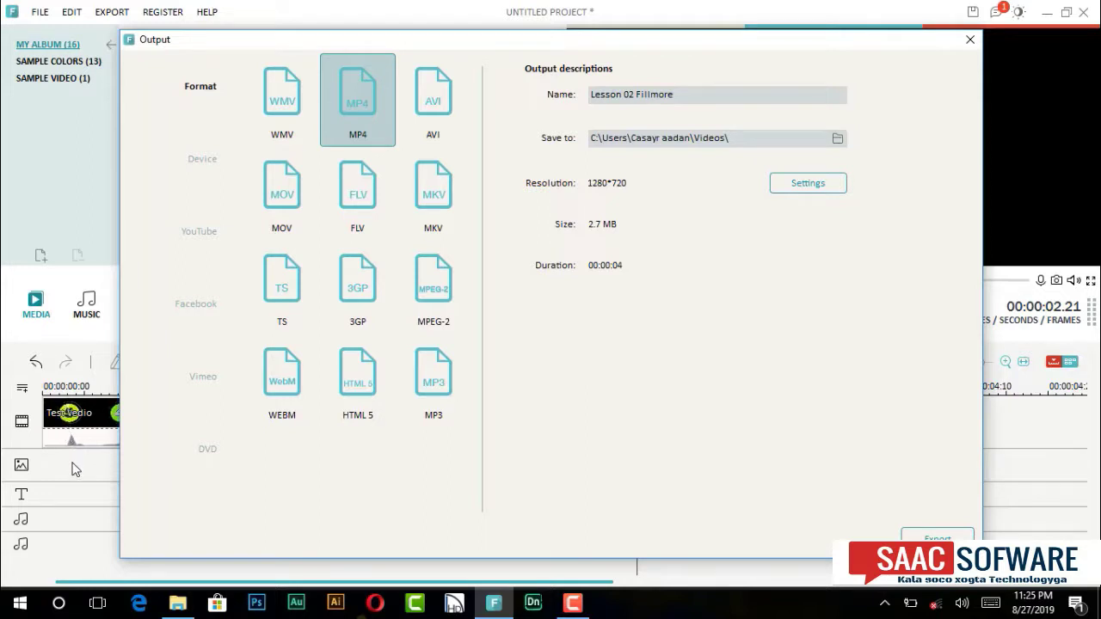
{"action": "left_click", "coordinate": [456, 405]}
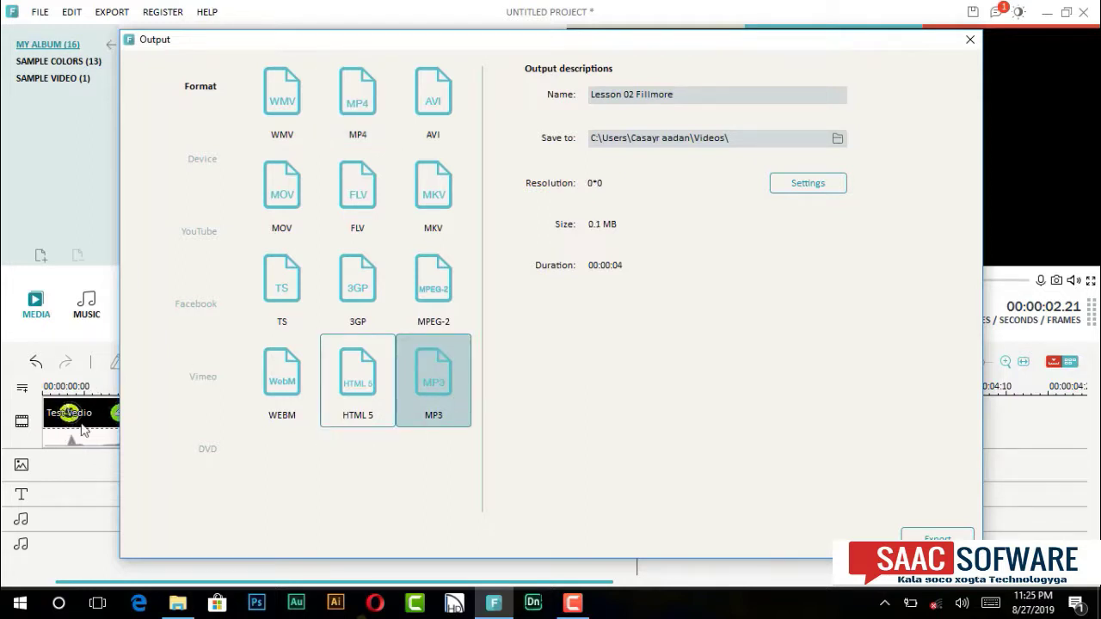
{"action": "left_click", "coordinate": [361, 110]}
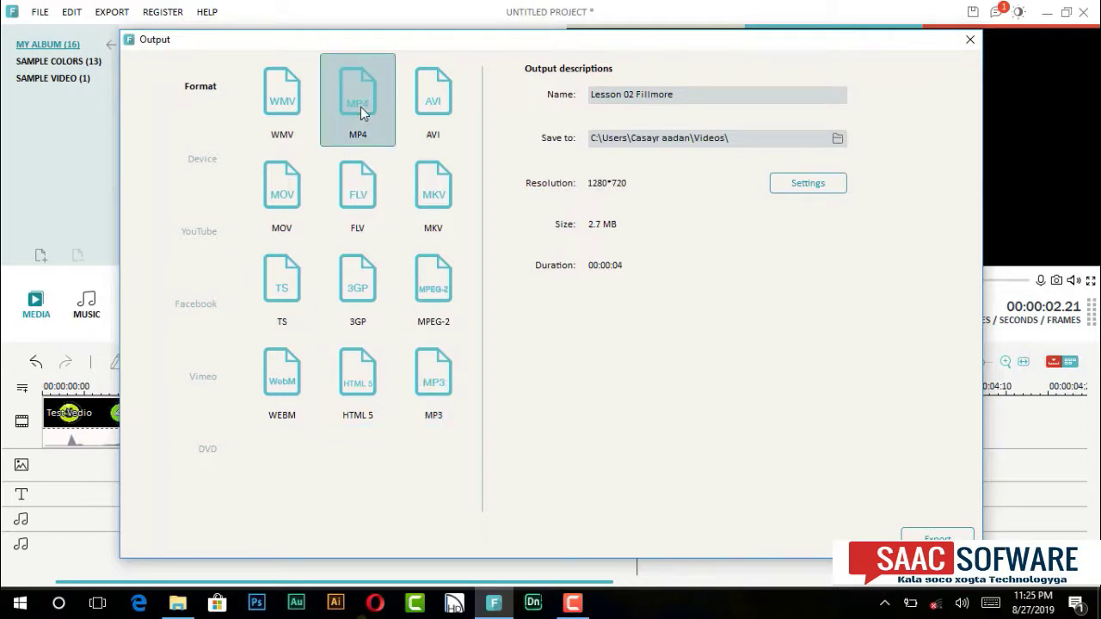
{"action": "left_click", "coordinate": [686, 94]}
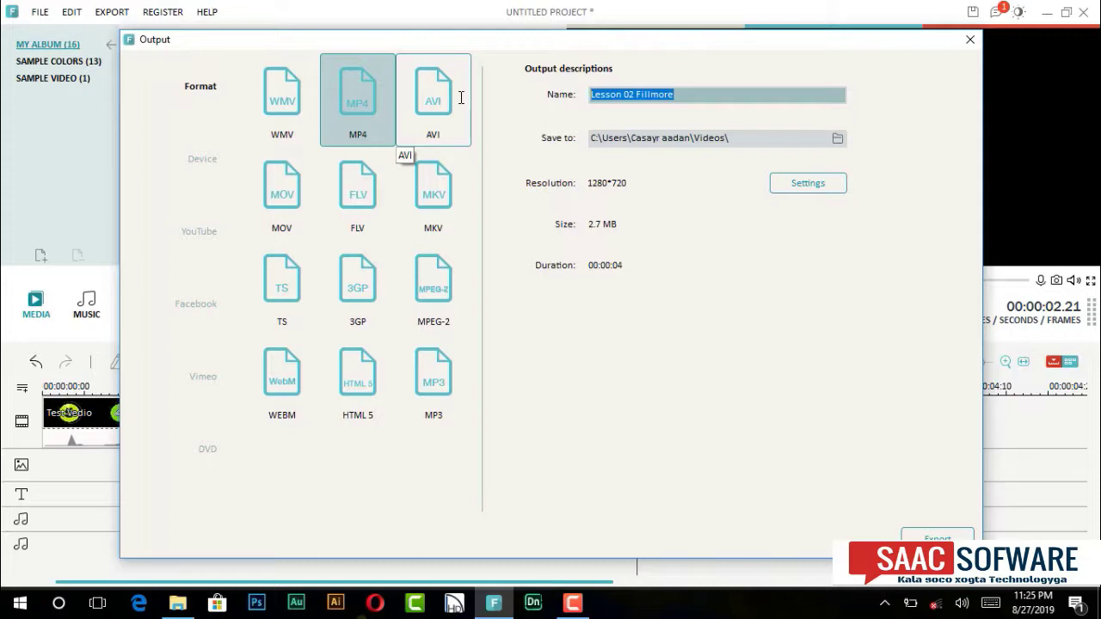
{"action": "type", "text": "tijaabo"}
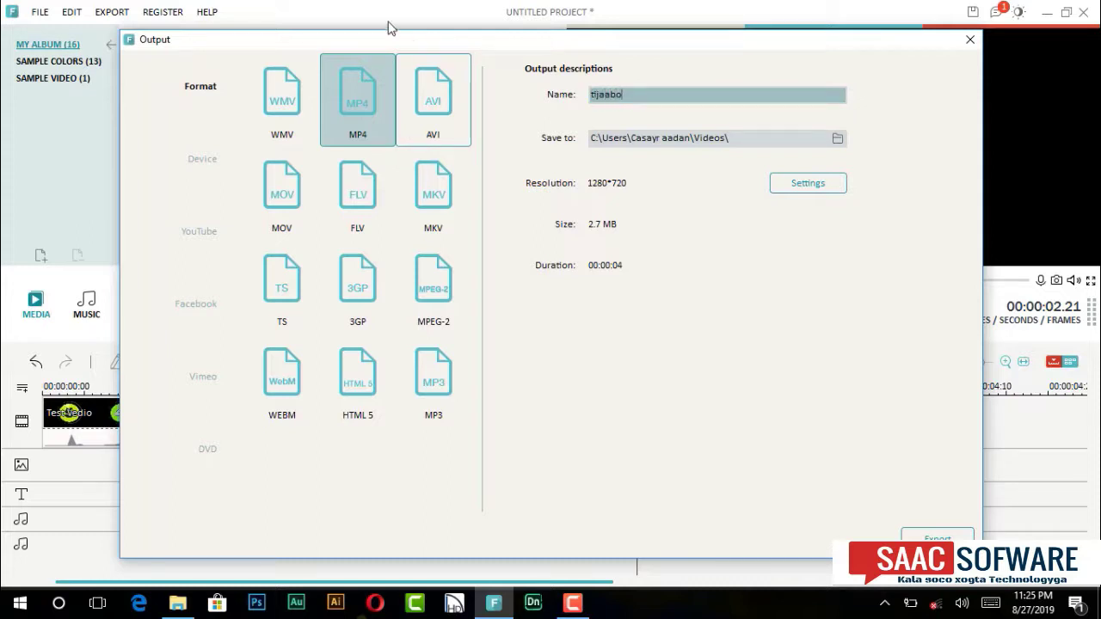
{"action": "left_click", "coordinate": [679, 147]}
Step: Export tijaabo to the Desktop, then close the Convert and Output windows
{"action": "left_click", "coordinate": [836, 138]}
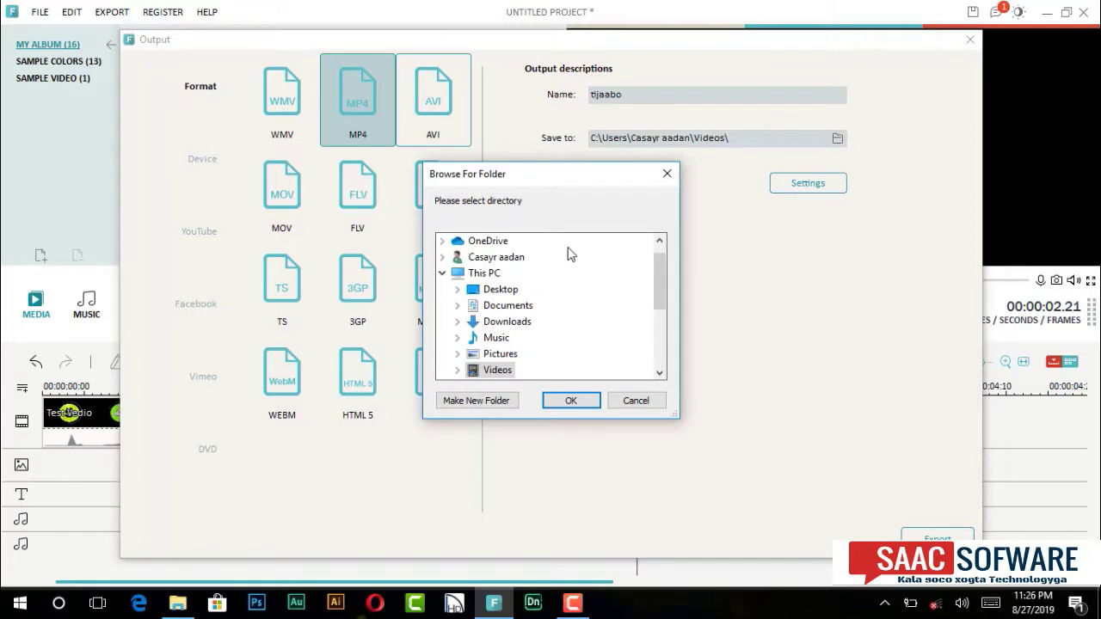
{"action": "left_click", "coordinate": [511, 293]}
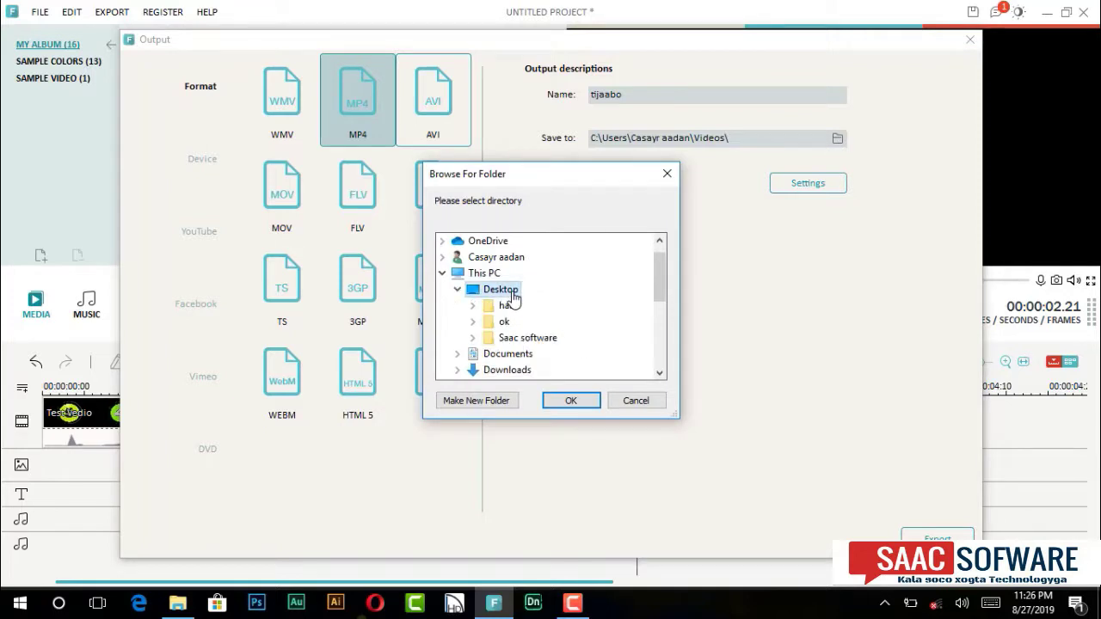
{"action": "left_click", "coordinate": [575, 402]}
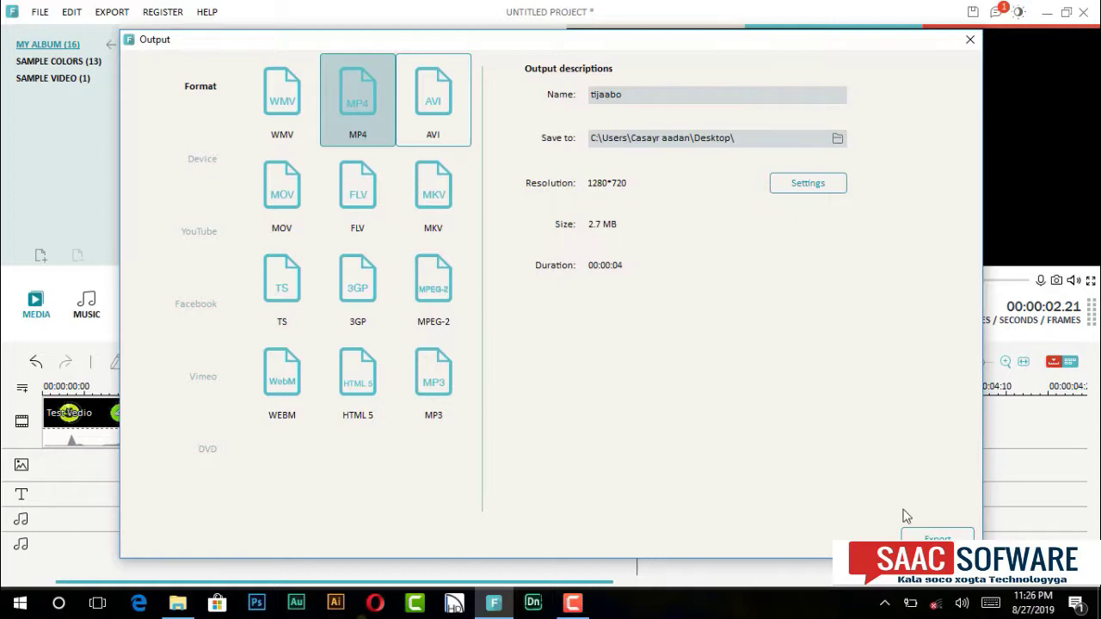
{"action": "left_click", "coordinate": [927, 533]}
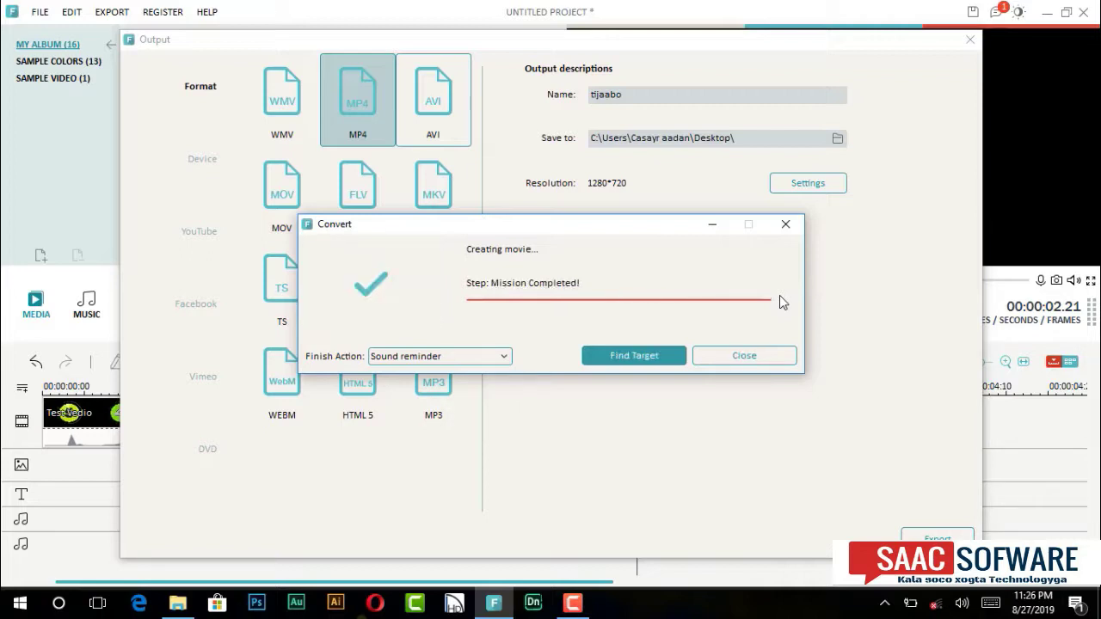
{"action": "left_click", "coordinate": [779, 357]}
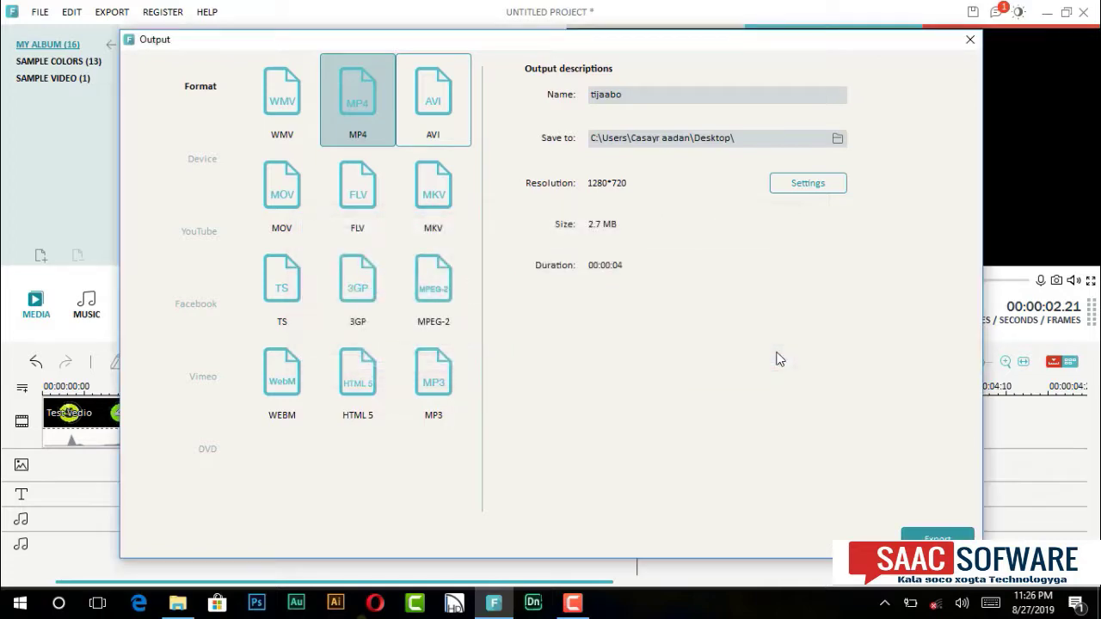
{"action": "left_click", "coordinate": [967, 43]}
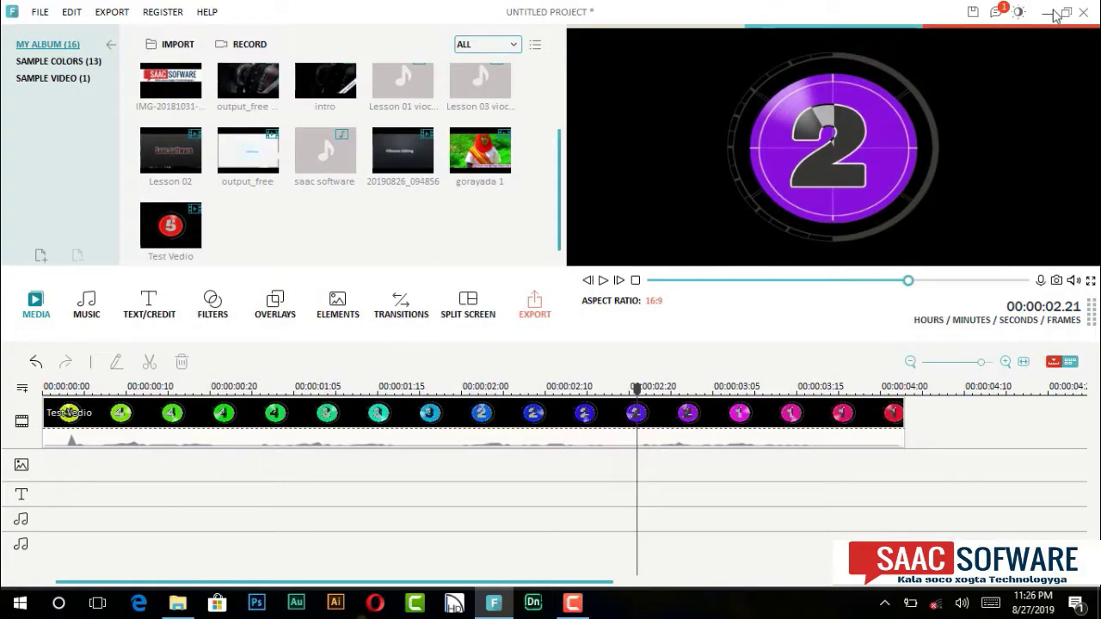
Step: Clear the desktop, play tijaabo.mp4 in VLC to check it counts down from 4, then close VLC
{"action": "left_click", "coordinate": [1053, 14]}
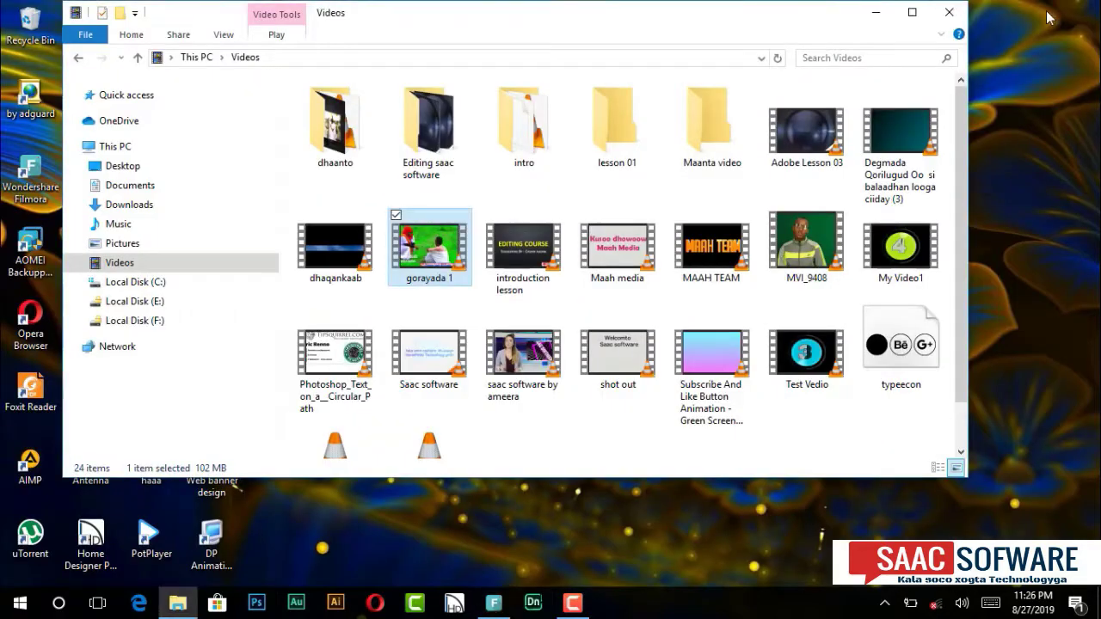
{"action": "left_click", "coordinate": [949, 13]}
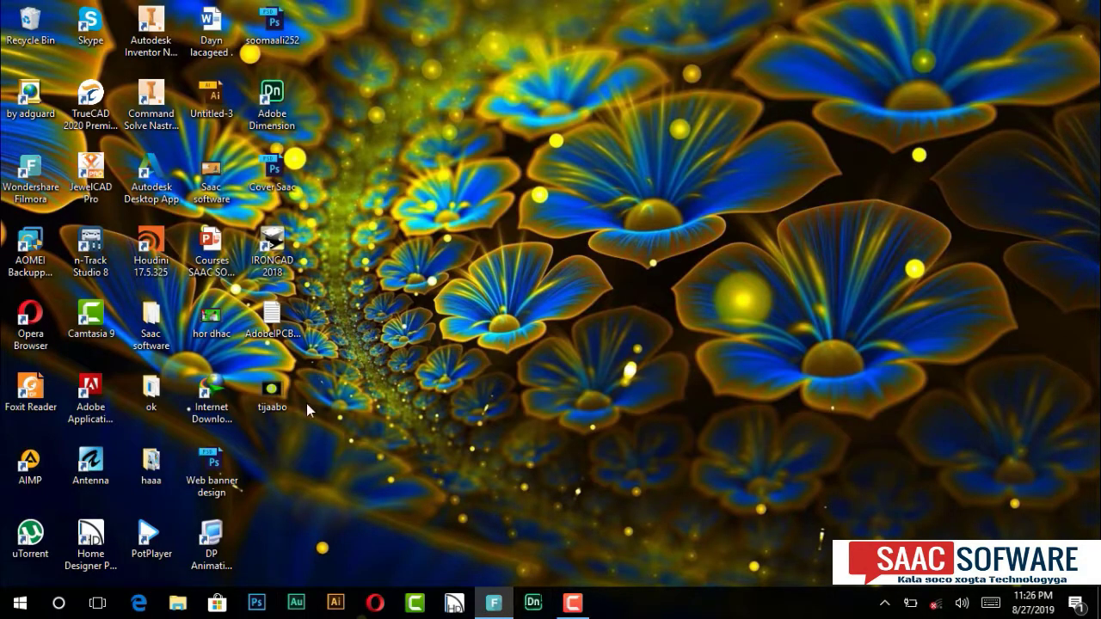
{"action": "left_click", "coordinate": [271, 392]}
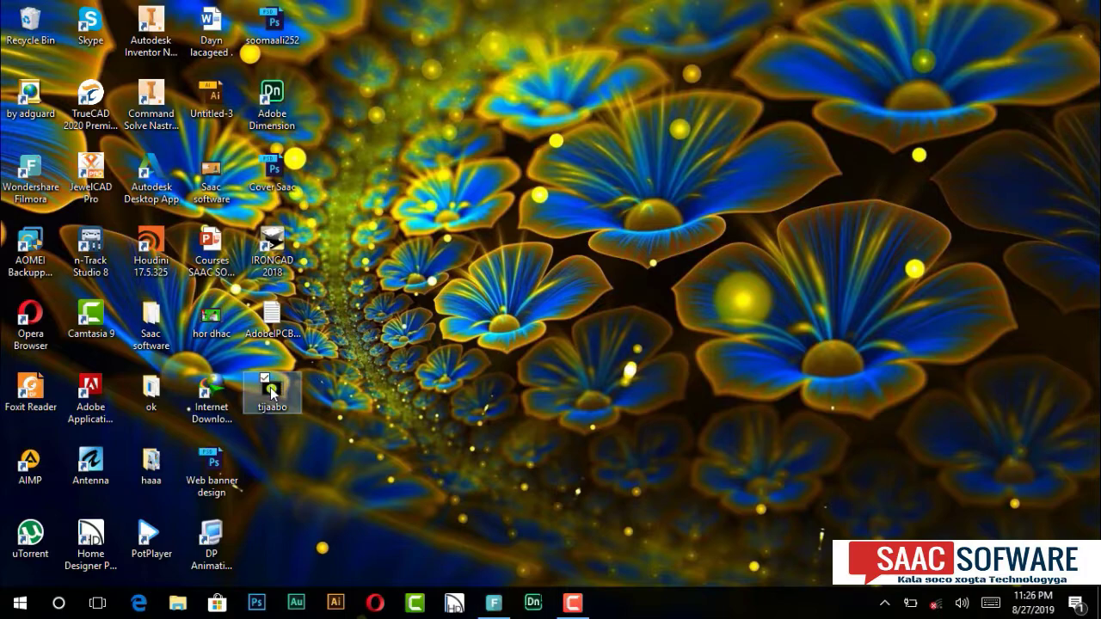
{"action": "double_click", "coordinate": [272, 391]}
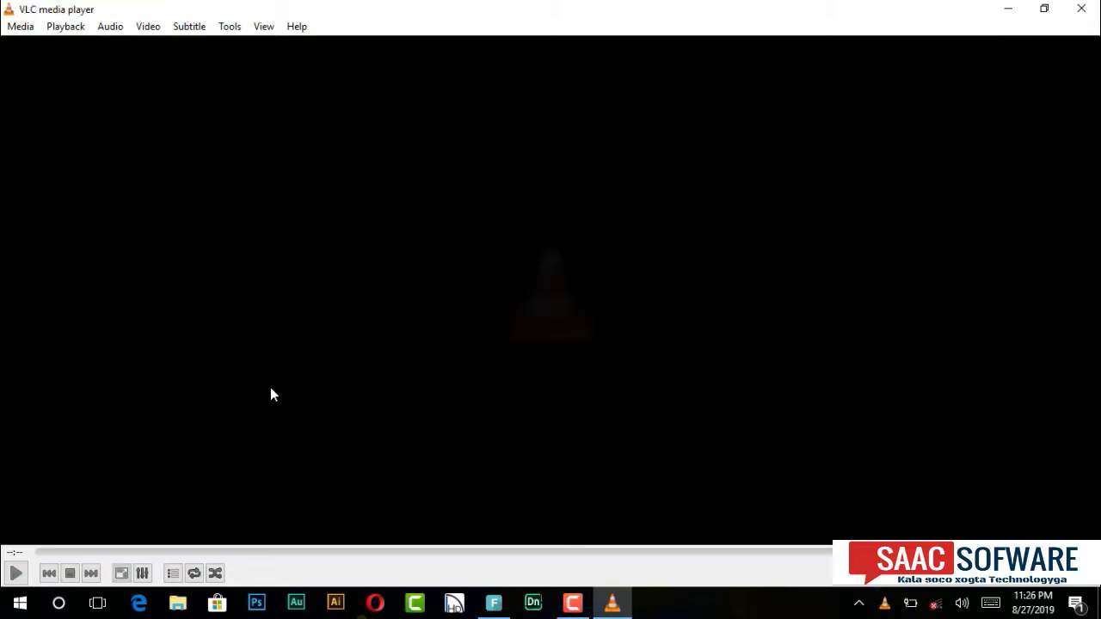
{"action": "left_click", "coordinate": [1081, 9]}
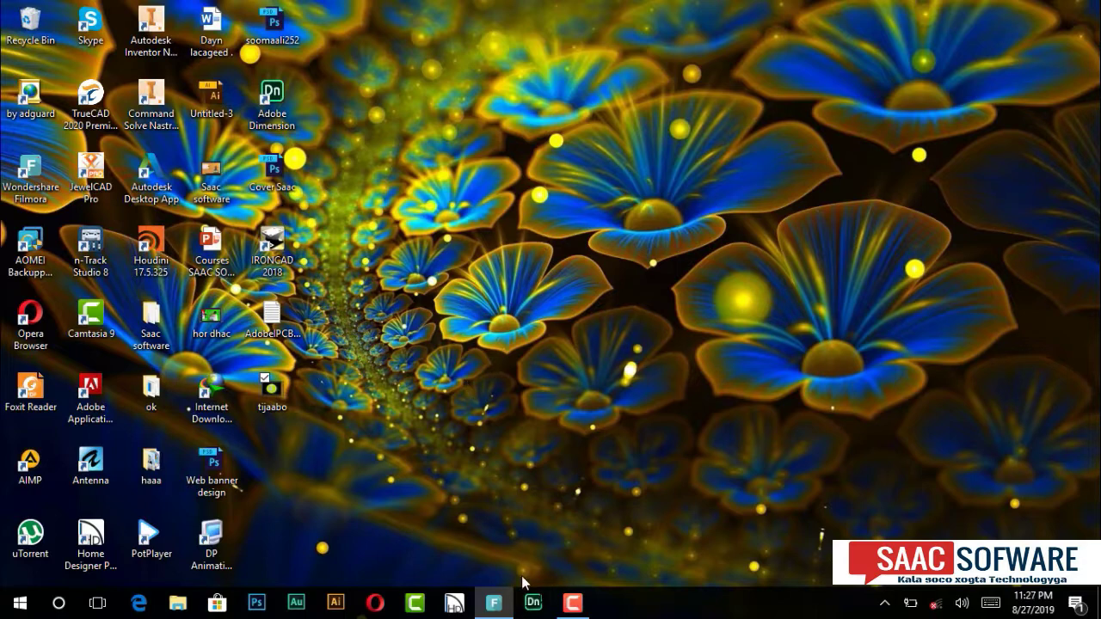
Step: Restore the Filmora editor and scrub the playhead through the first second of the countdown clip
{"action": "left_click", "coordinate": [496, 603]}
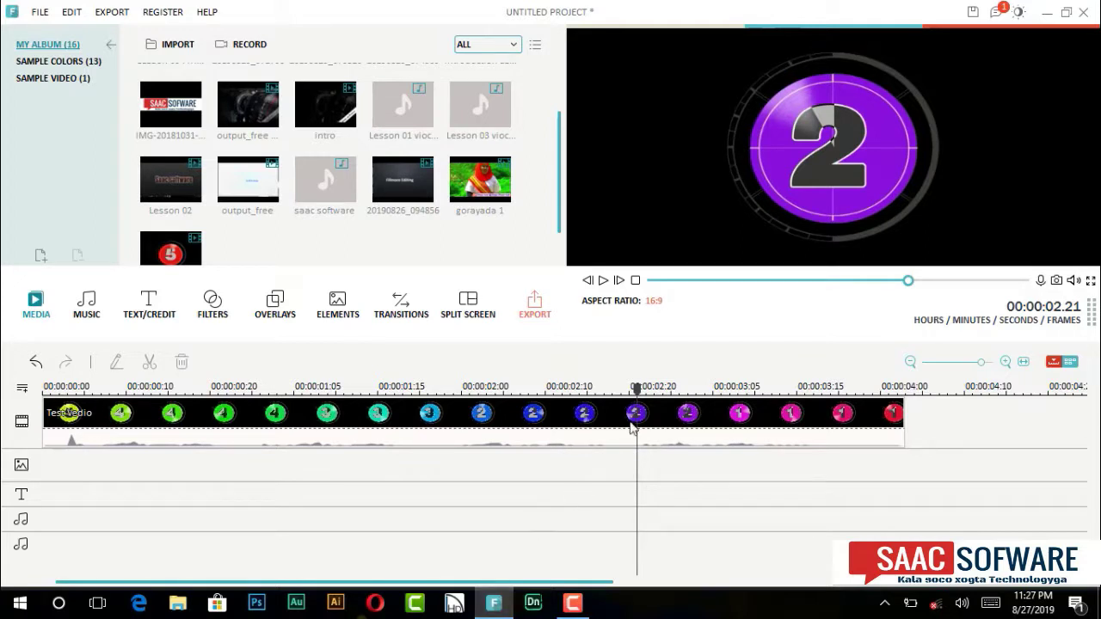
{"action": "left_click_drag", "start_coordinate": [641, 391], "coordinate": [13, 440]}
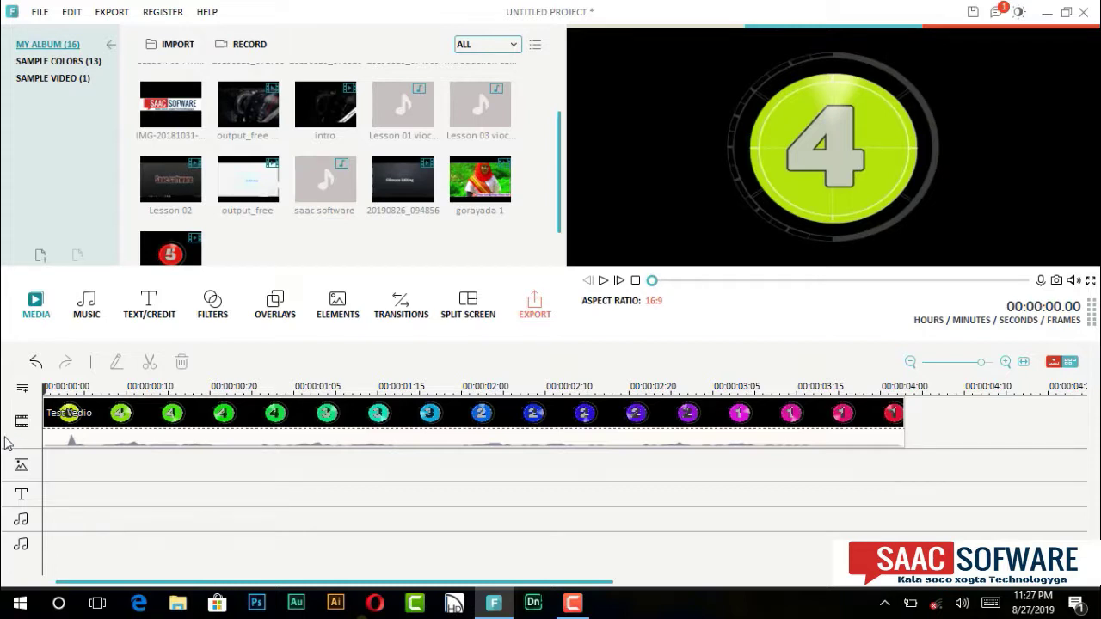
{"action": "left_click_drag", "start_coordinate": [49, 401], "coordinate": [146, 411]}
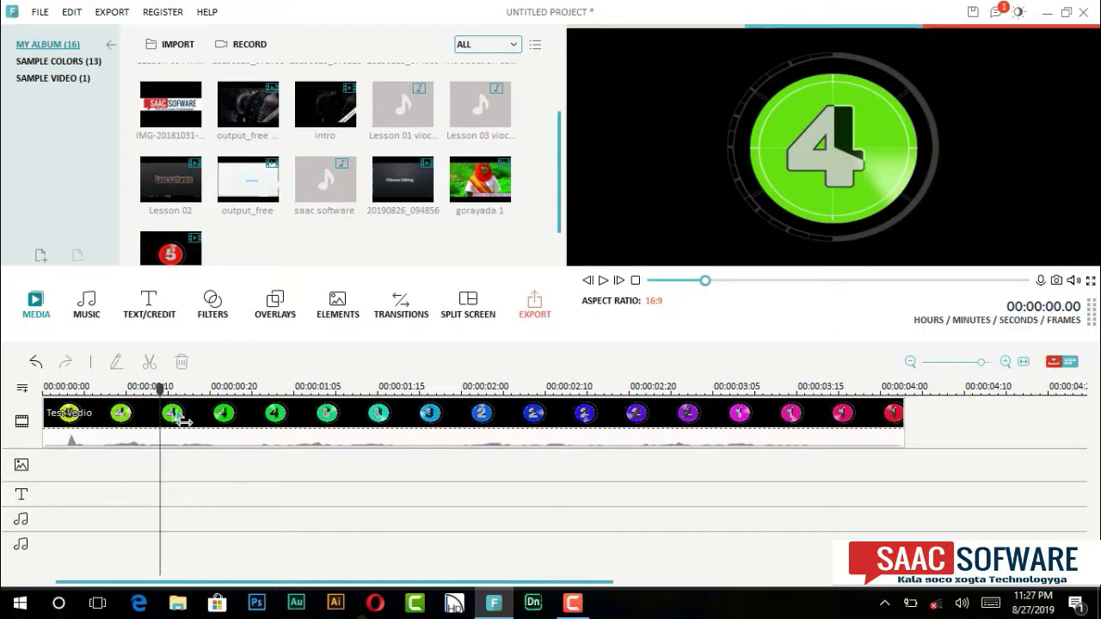
{"action": "left_click_drag", "start_coordinate": [148, 411], "coordinate": [8, 438]}
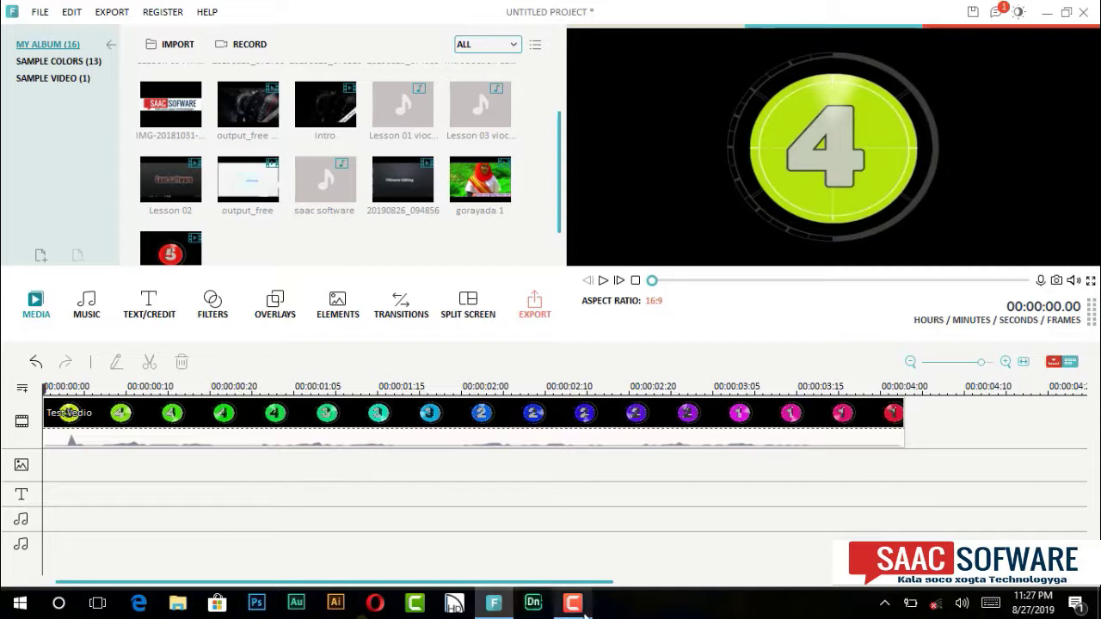
{"action": "mouse_move", "coordinate": [585, 613]}
{"action": "left_click", "coordinate": [572, 551]}
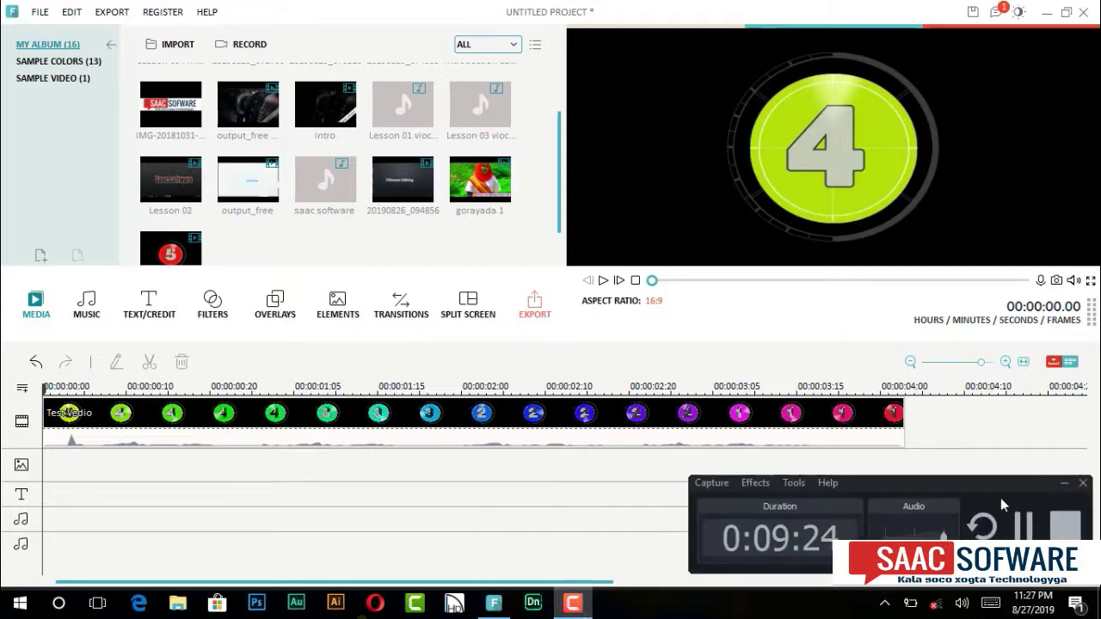